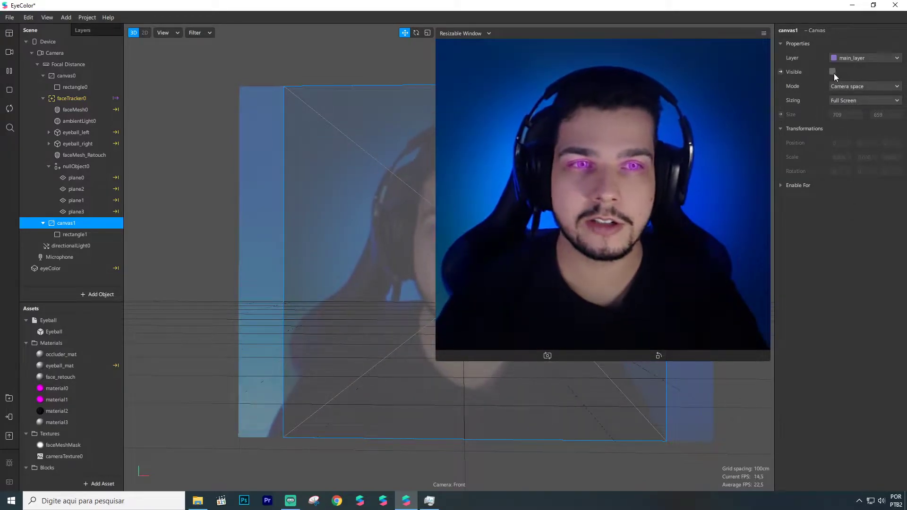
- Close the open project, discarding its changes, and create a new project from the Eye Color template in a maximized window
click(833, 72)
click(833, 72)
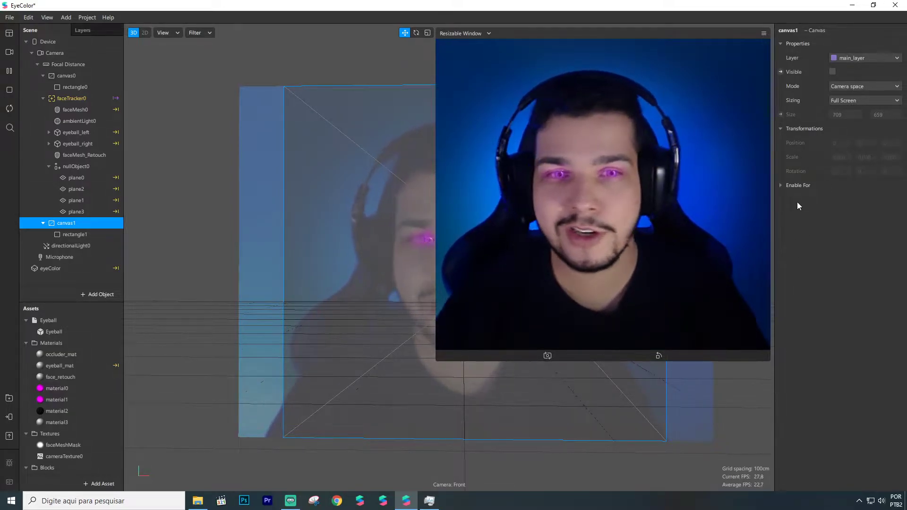
click(895, 6)
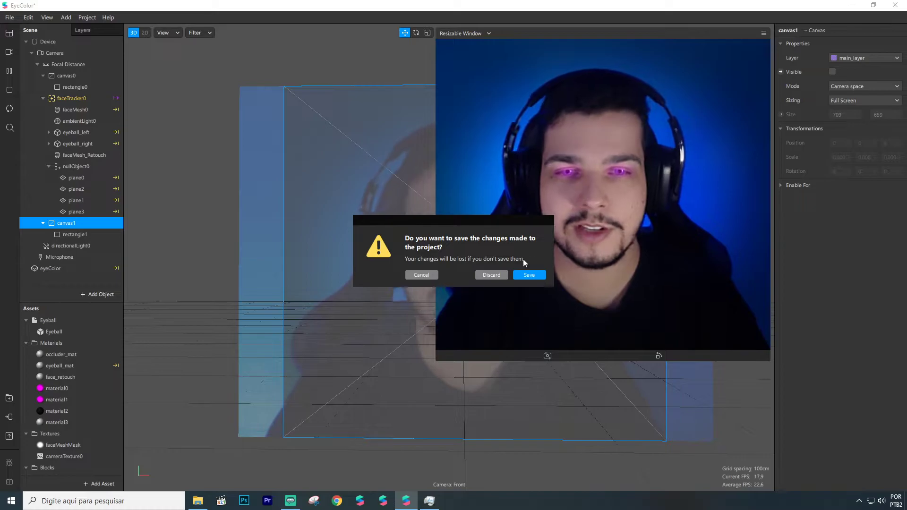
click(491, 275)
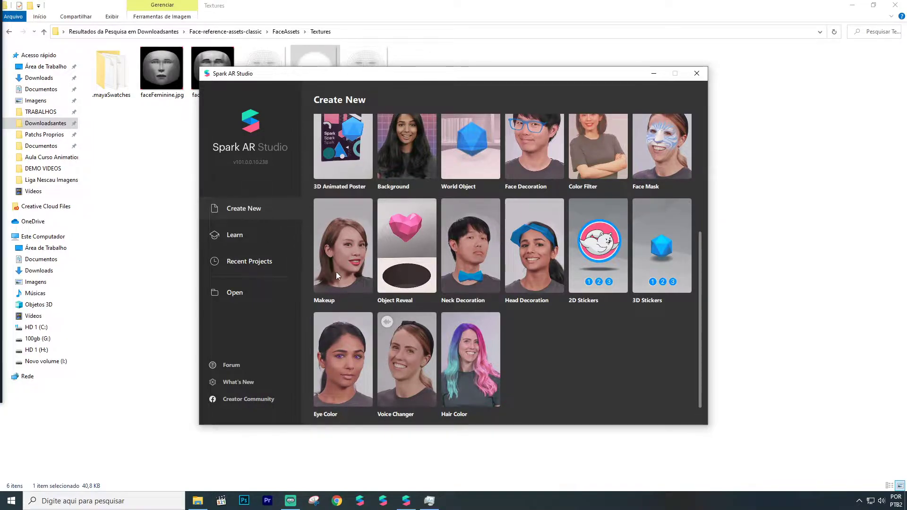
click(336, 363)
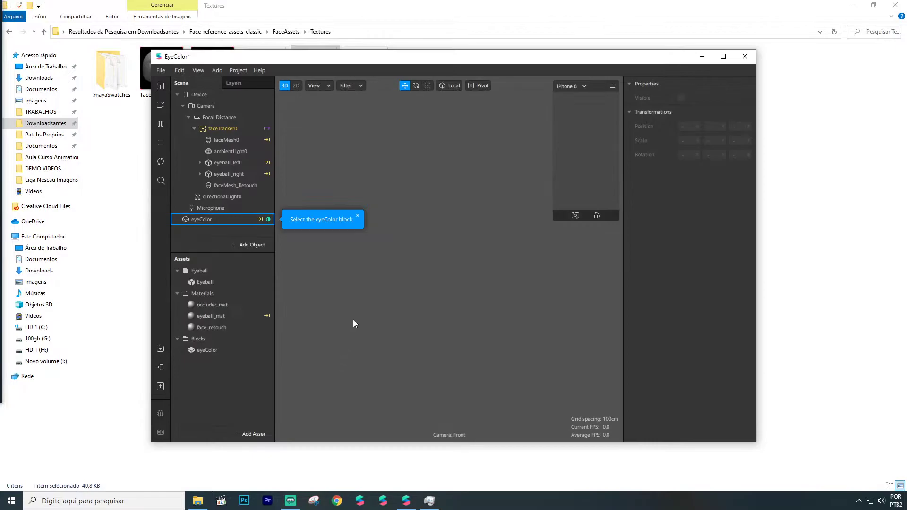
double_click(411, 58)
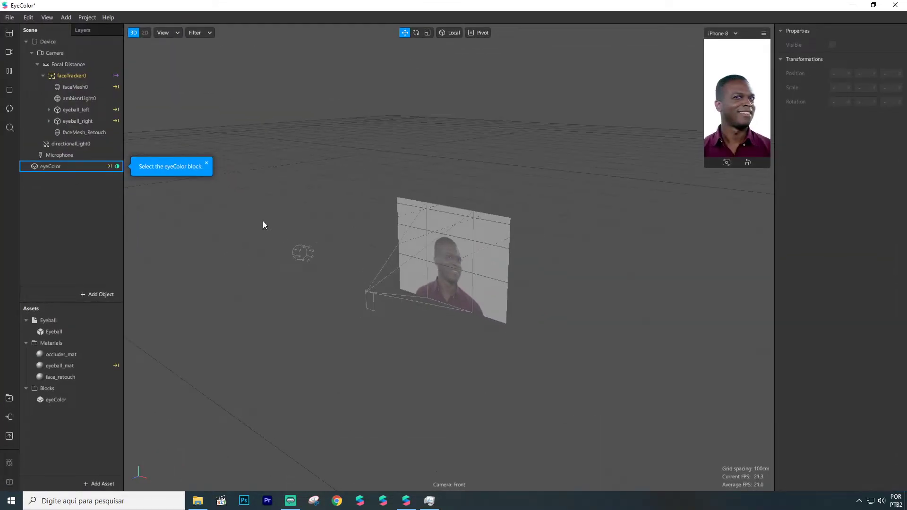
- Use the c922 Pro Stream Webcam as the camera source and show the preview as an enlarged Resizable Window
click(9, 52)
click(35, 68)
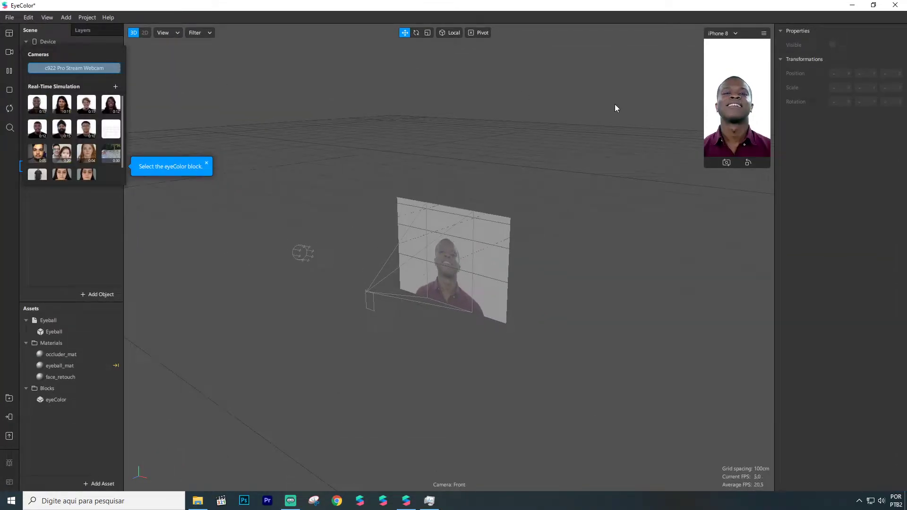
click(721, 33)
click(738, 55)
drag(704, 167, 485, 306)
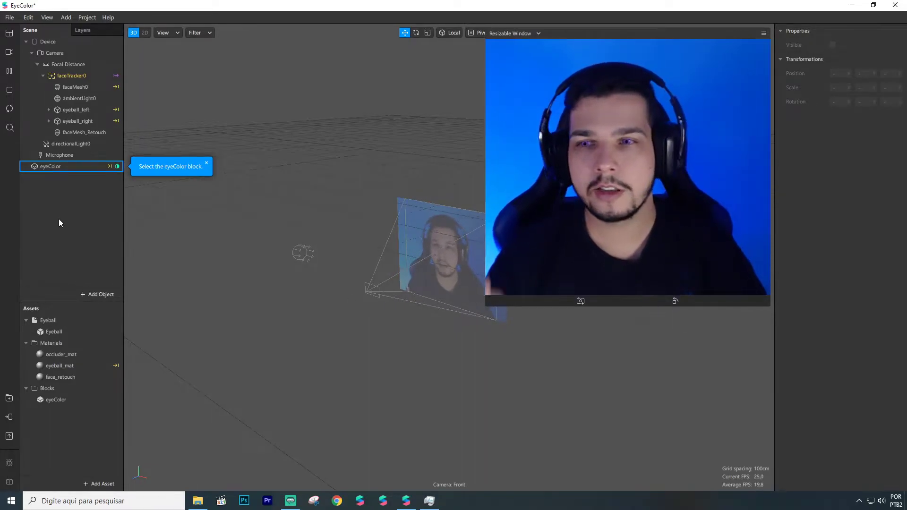
- View the eyeColor block's inputs and dismiss the customization hint
click(53, 168)
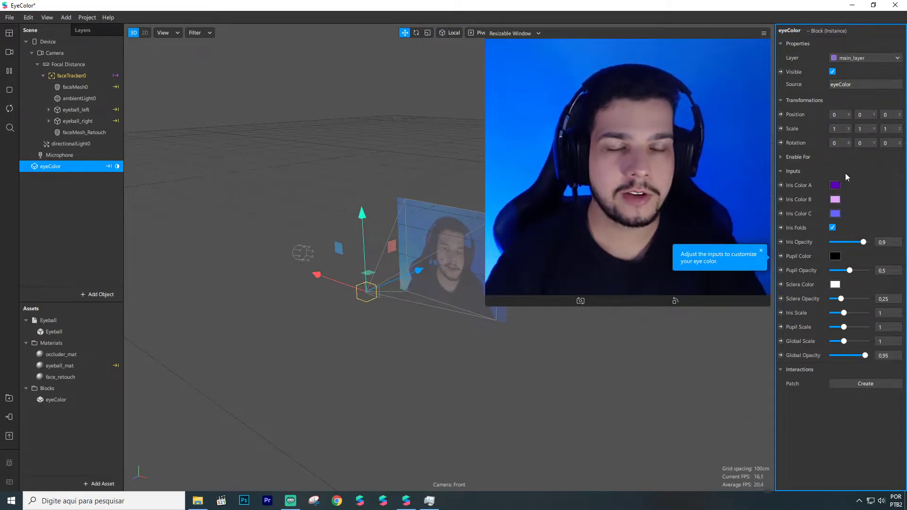
click(762, 250)
click(76, 216)
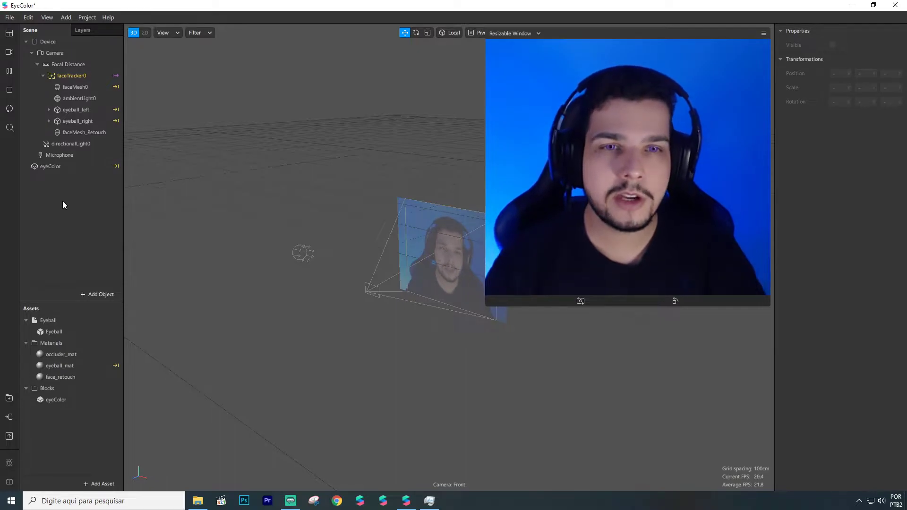
- Import faceMeshMask.png from the FaceAssets Textures folder in File Explorer into the project assets and enable No compression for it
click(198, 501)
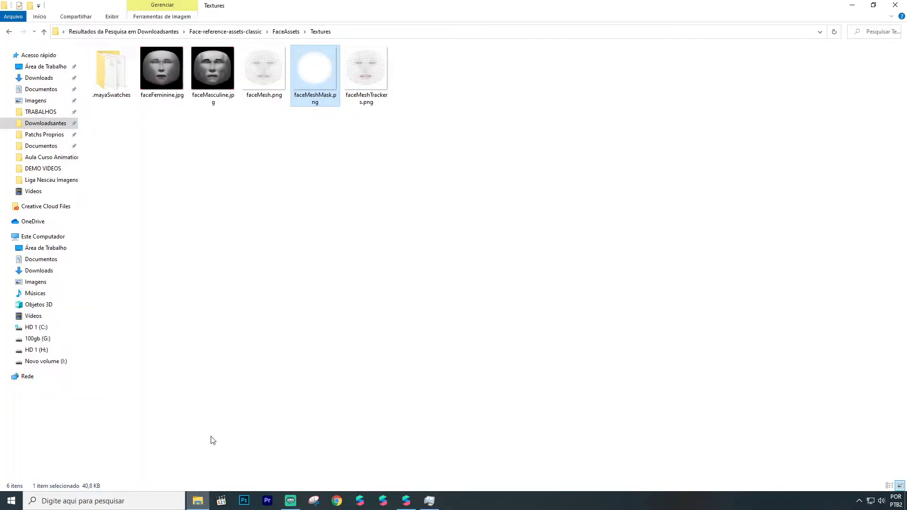
click(316, 243)
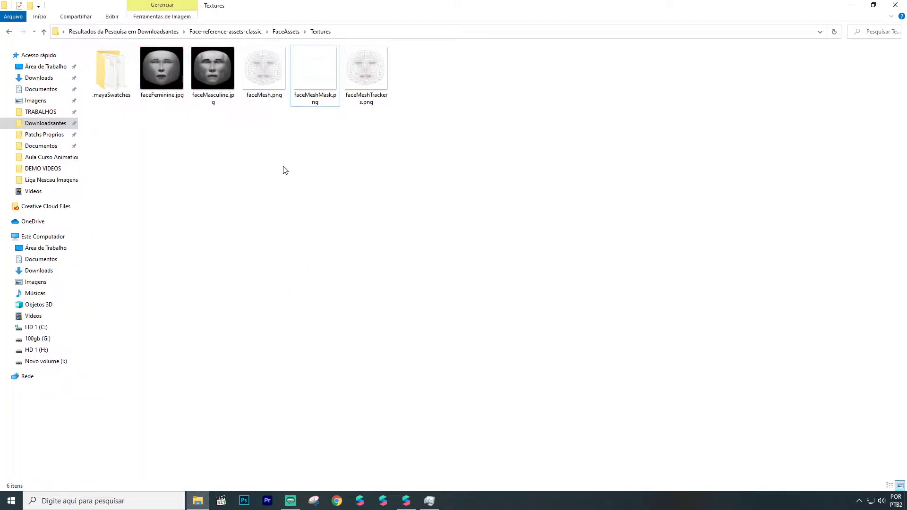
click(303, 87)
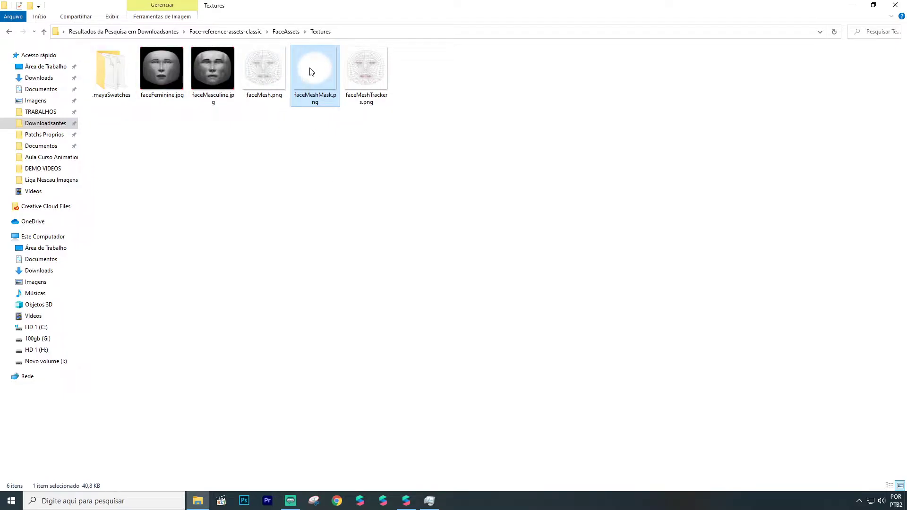
drag(311, 70, 64, 407)
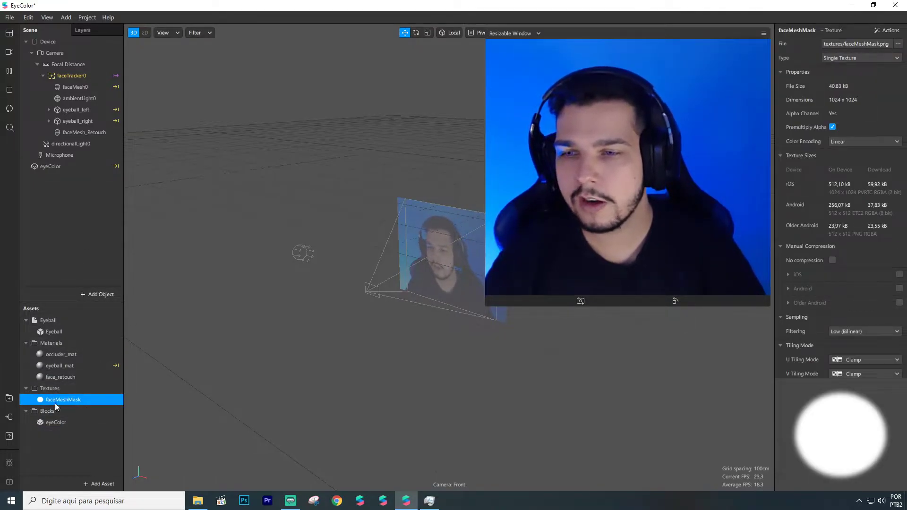
click(832, 260)
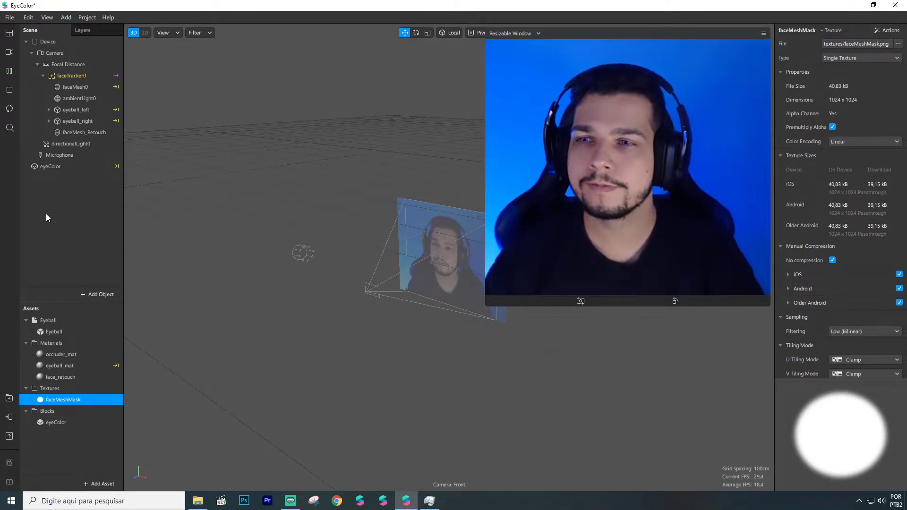
- Add a plane under faceTracker0 and name it "olho esquerdo"
click(70, 77)
right_click(71, 75)
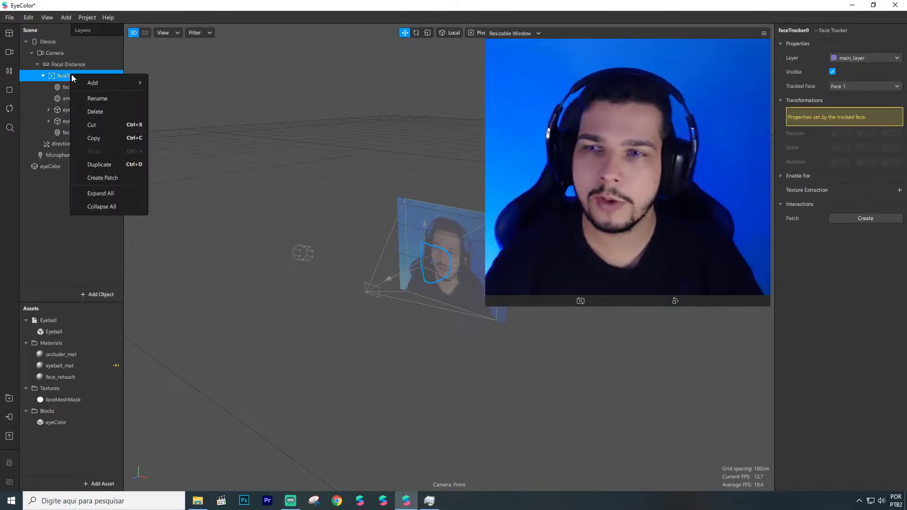
mouse_move(99, 83)
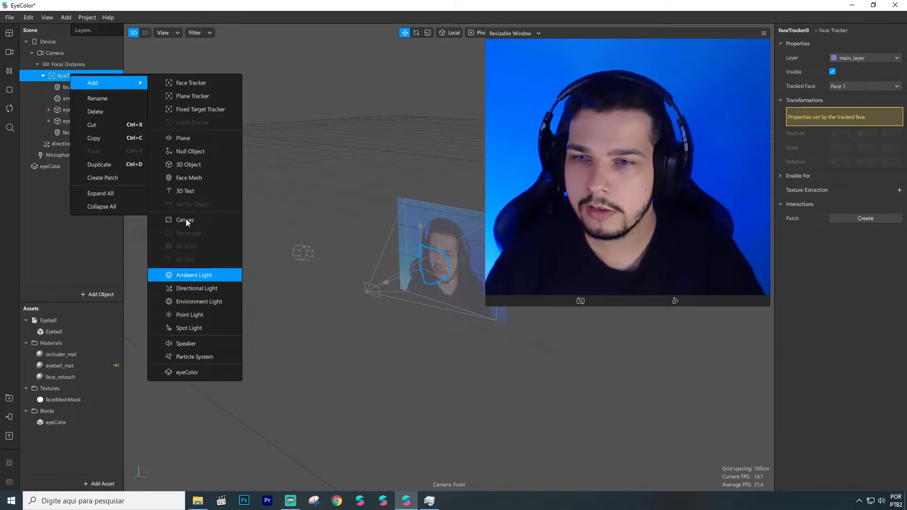
click(187, 138)
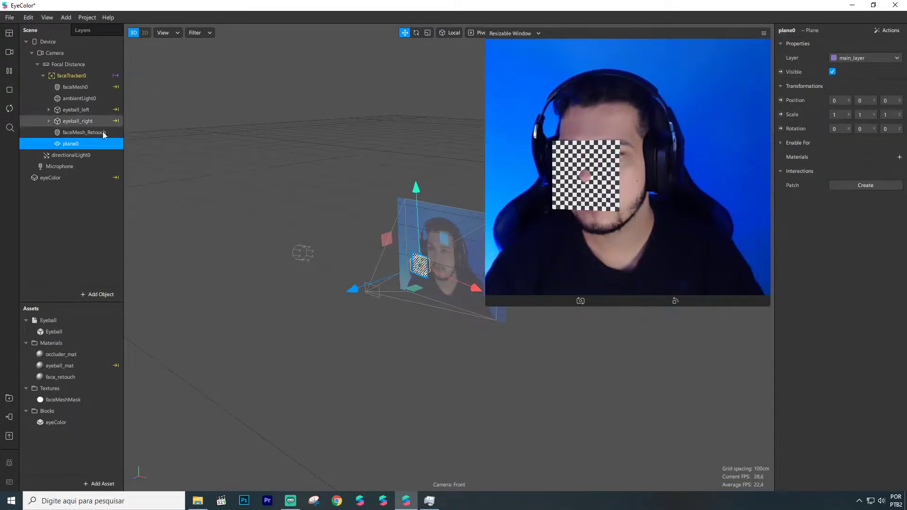
text(olho)
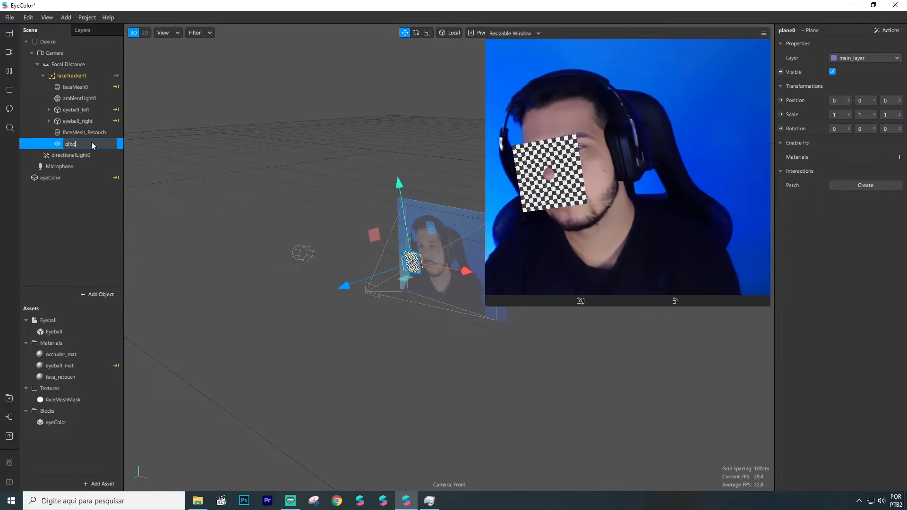
text( esque)
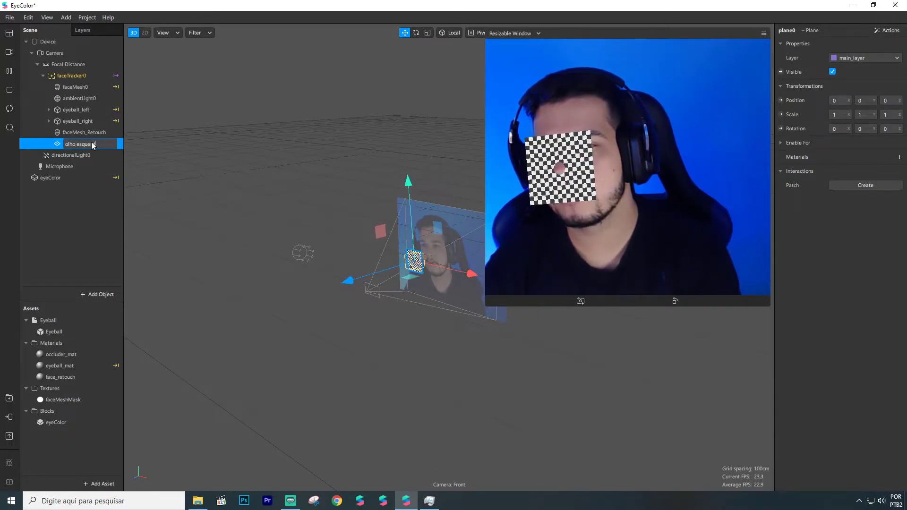
text(rdo)
key(Return)
- Duplicate the olho esquerdo plane and rename the copy "olho direito"
right_click(91, 142)
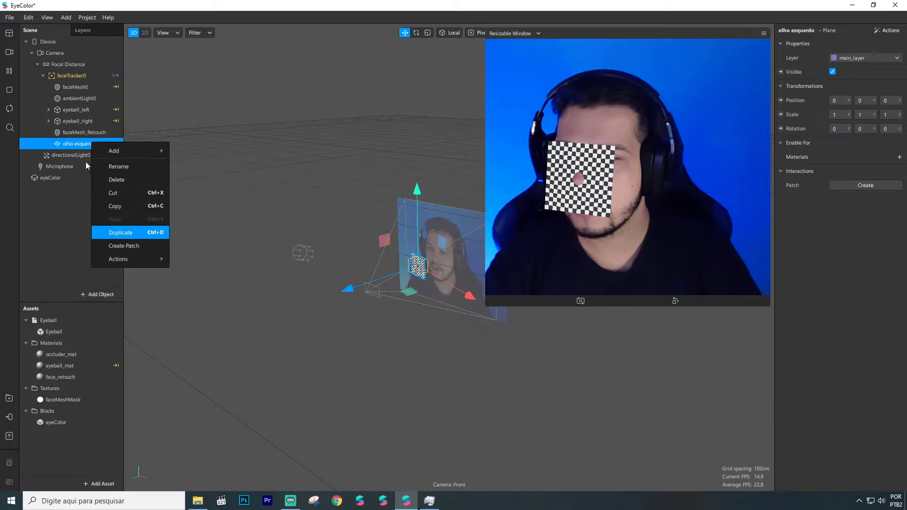
key(Return)
click(82, 155)
click(97, 155)
key(BackSpace)
key(BackSpace)
key(BackSpace)
key(BackSpace)
text(direito)
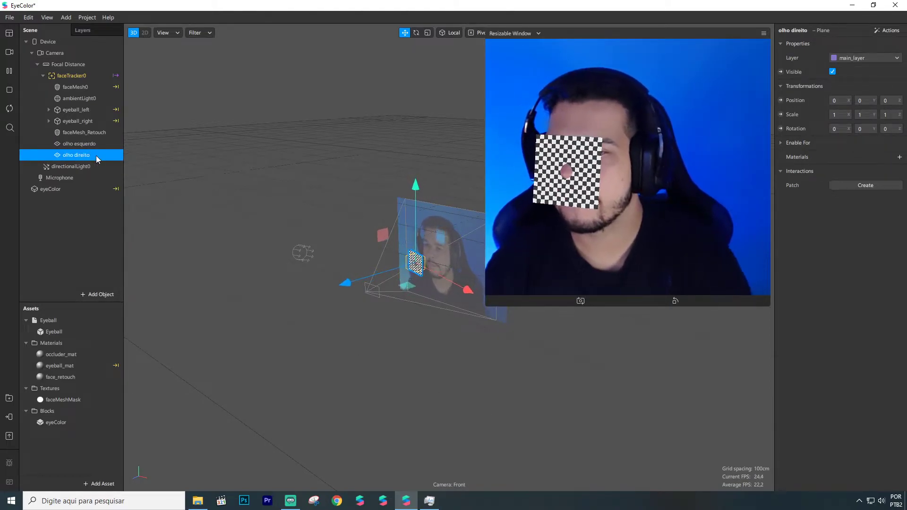
click(90, 146)
click(82, 156)
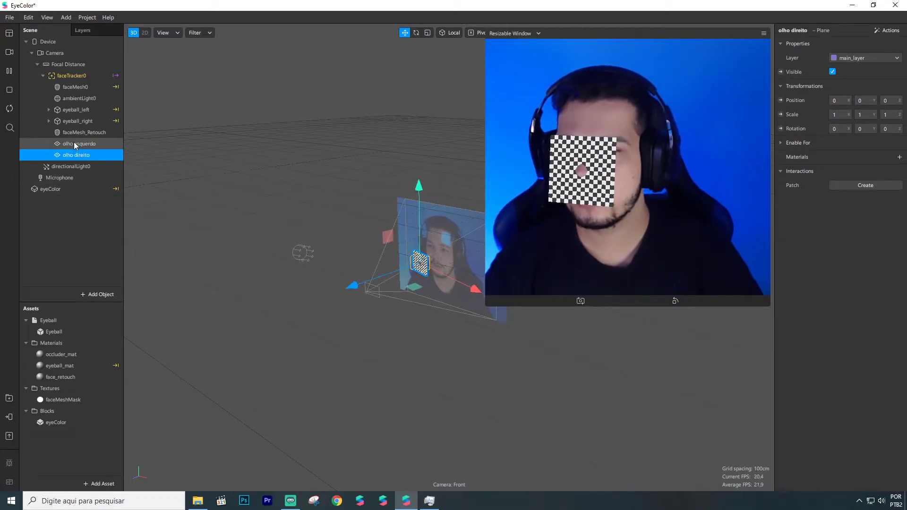
- Add a null object under faceTracker0 and name it "Glow"
right_click(68, 75)
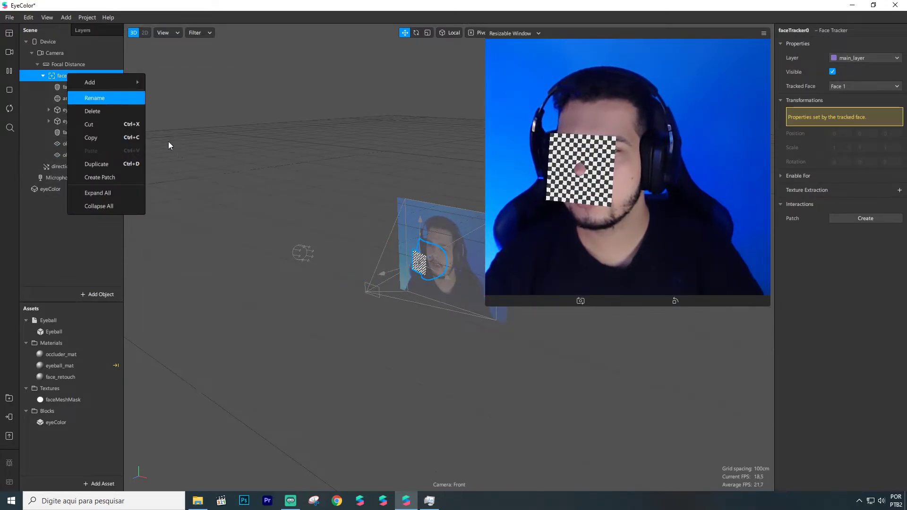
mouse_move(118, 82)
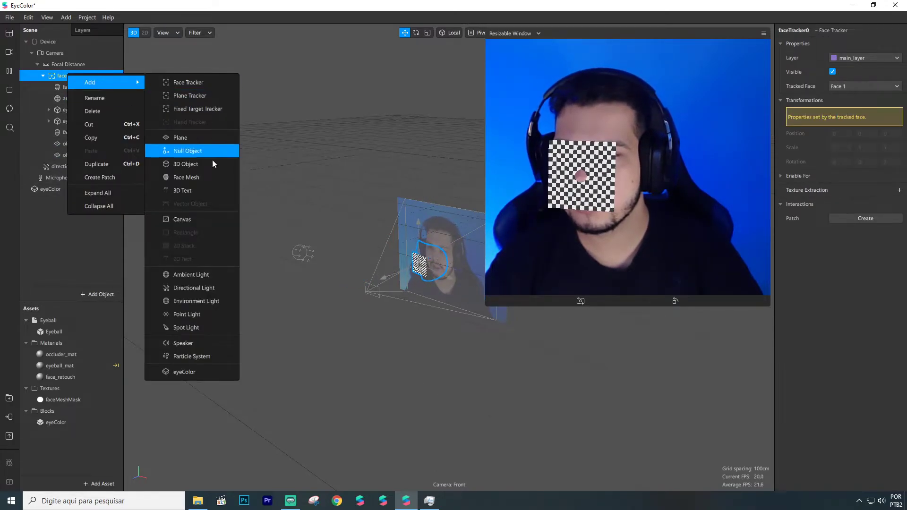
click(189, 150)
double_click(78, 168)
key(BackSpace)
text(glow)
key(Return)
- Move the olho esquerdo and olho direito planes together into the Glow null object
click(85, 153)
shift+click(85, 145)
drag(87, 145, 68, 168)
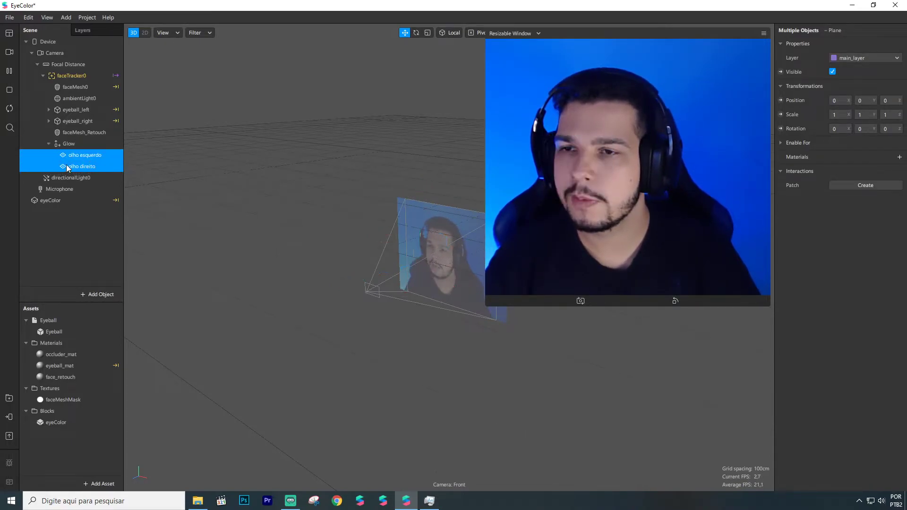
click(69, 145)
click(72, 156)
click(73, 165)
click(72, 155)
click(71, 144)
click(73, 156)
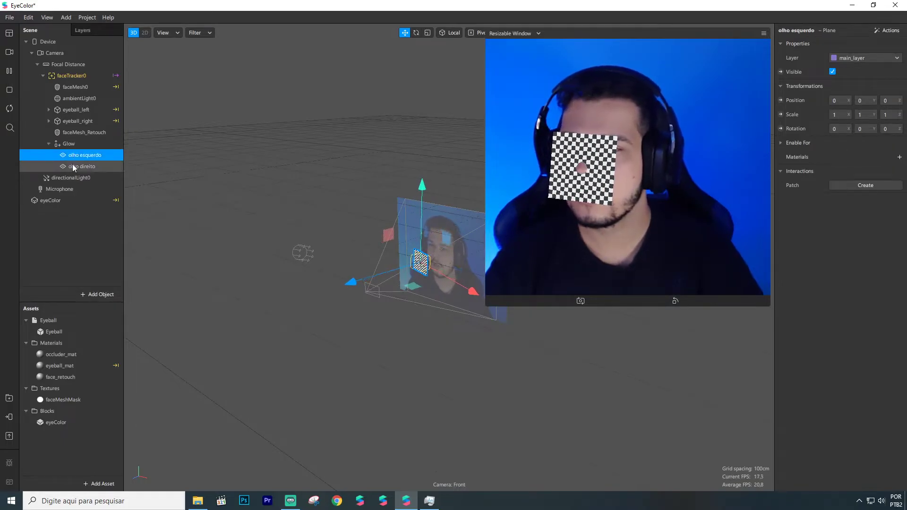
click(72, 165)
click(64, 146)
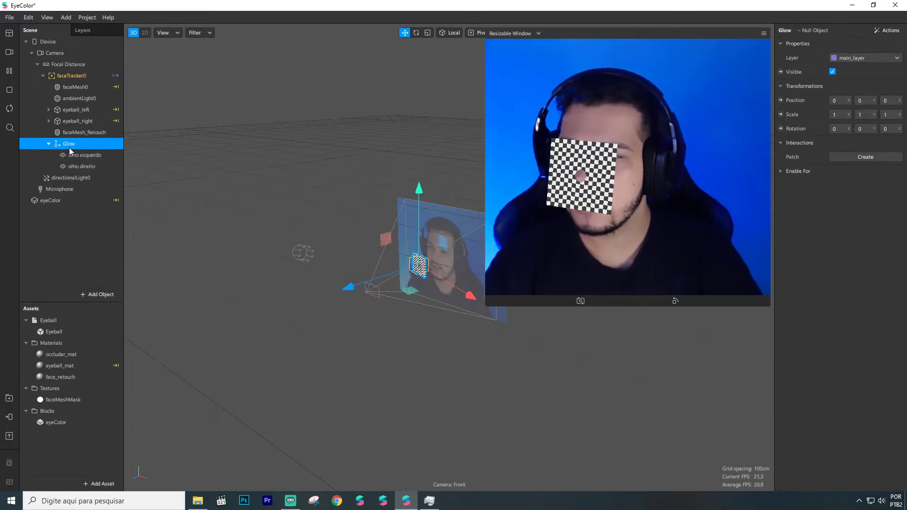
right_click(69, 148)
mouse_move(92, 156)
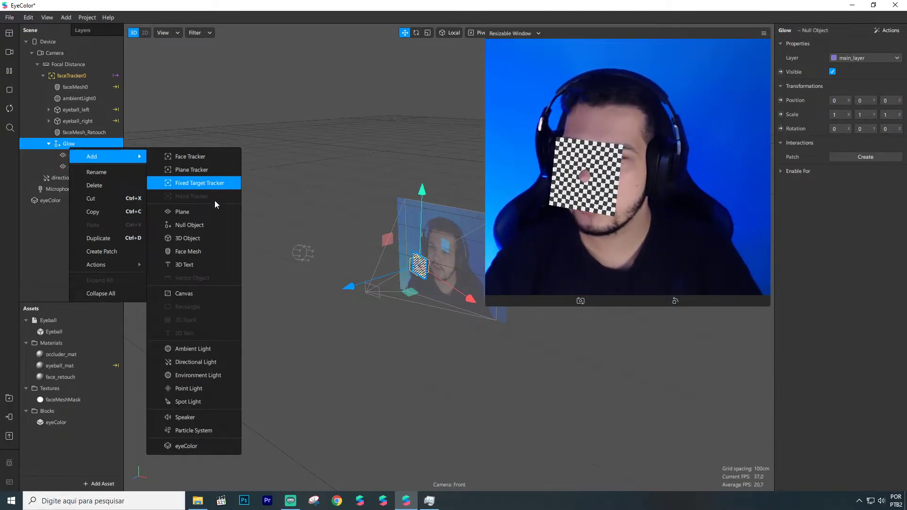
click(195, 225)
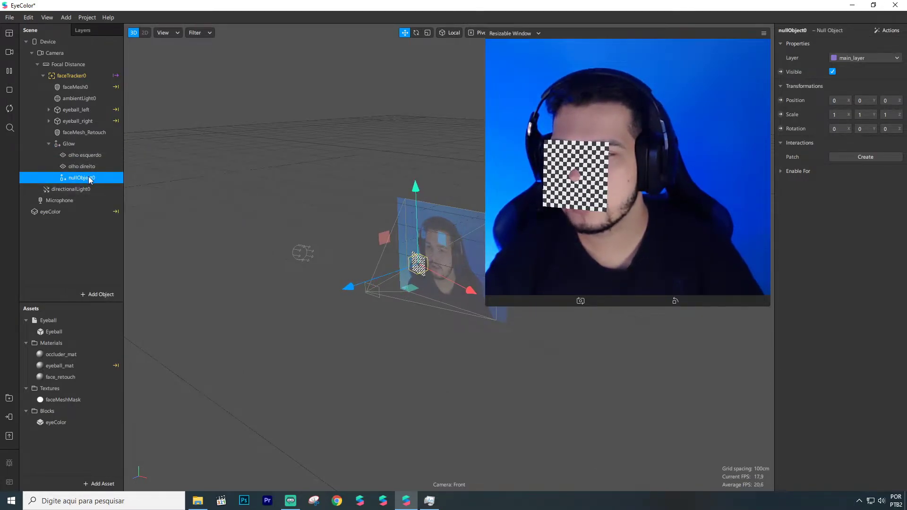
click(89, 170)
click(89, 177)
key(Delete)
- Create a new material on the olho esquerdo plane and assign the same material to the olho direito plane
click(83, 155)
click(86, 165)
click(82, 156)
click(81, 166)
click(81, 157)
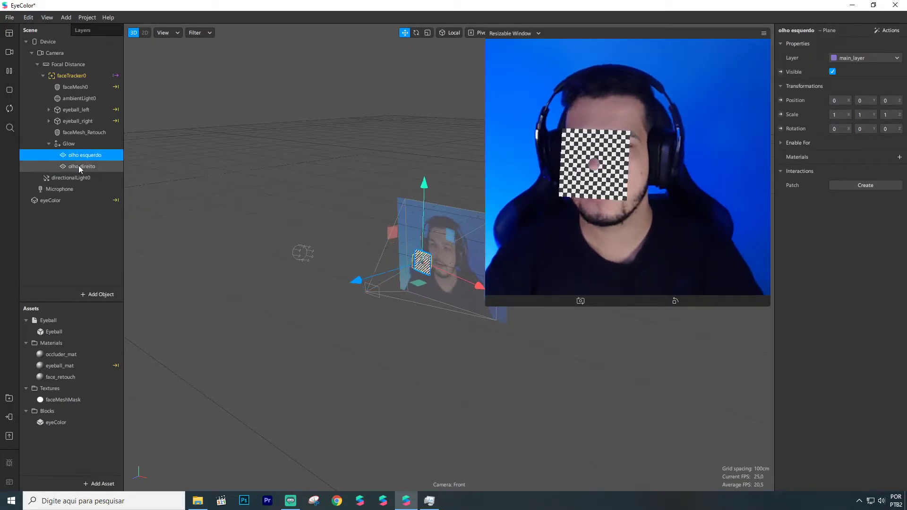
click(900, 157)
click(872, 199)
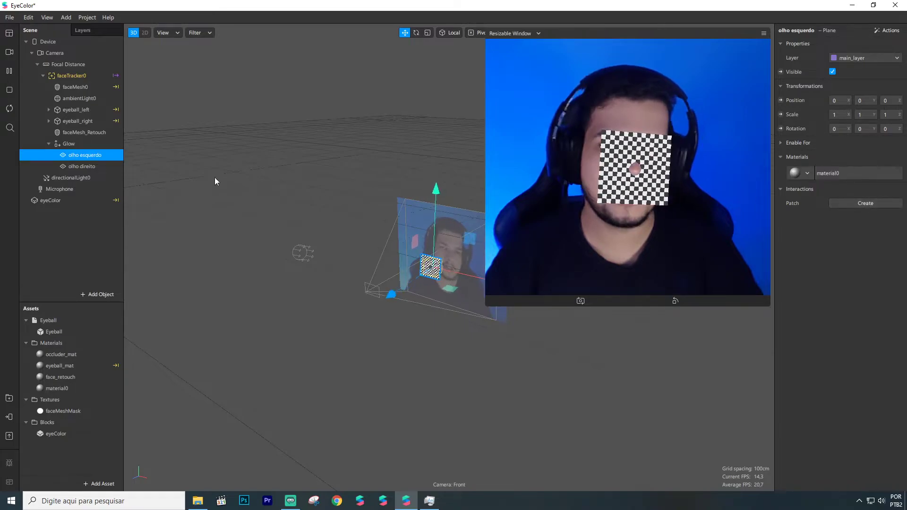
click(80, 166)
click(900, 157)
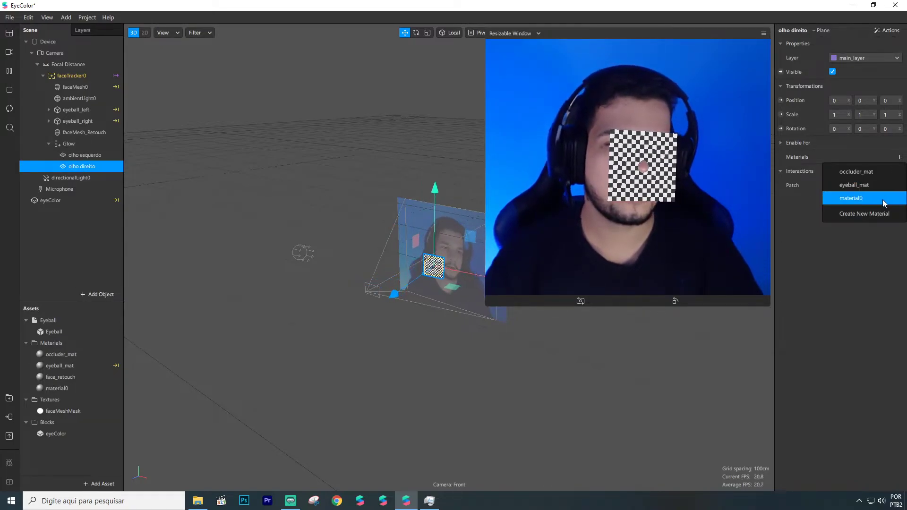
click(884, 199)
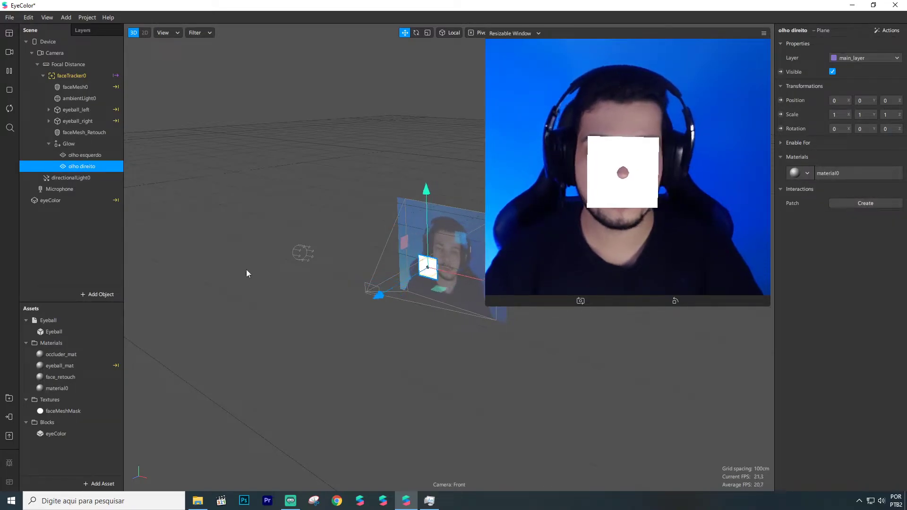
- Rename the material shared by the two eye planes to "materialglow" and select it for editing
click(69, 387)
click(84, 388)
text(materialglow)
key(Return)
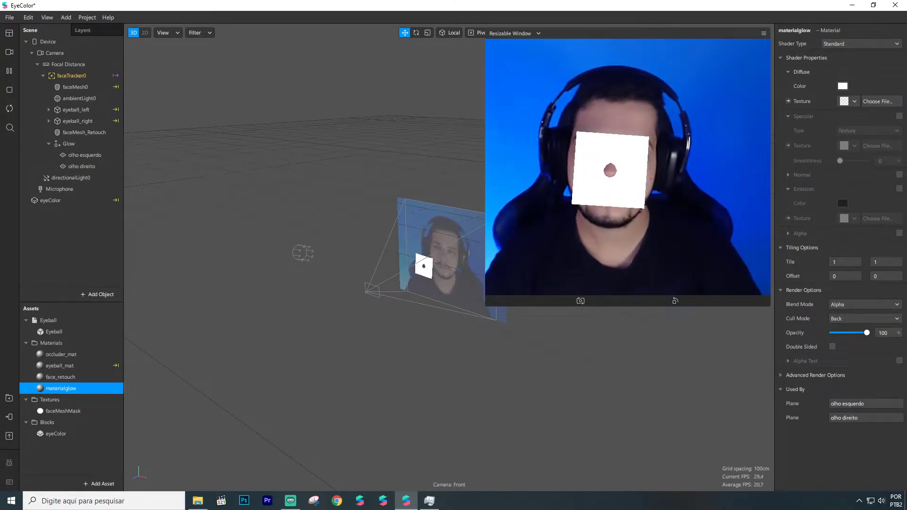
click(59, 168)
click(58, 386)
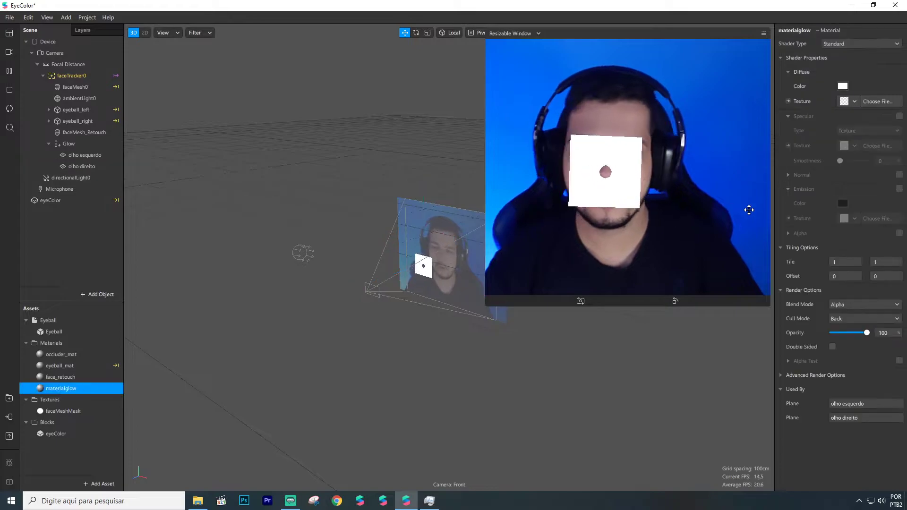
- Set materialglow's shader type to Flat and use faceMeshMask as its diffuse texture
click(843, 44)
click(844, 45)
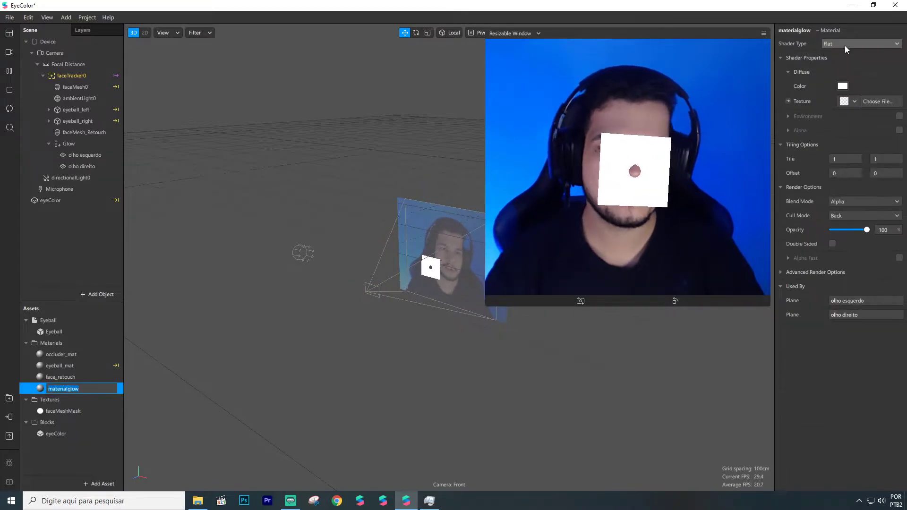
click(844, 102)
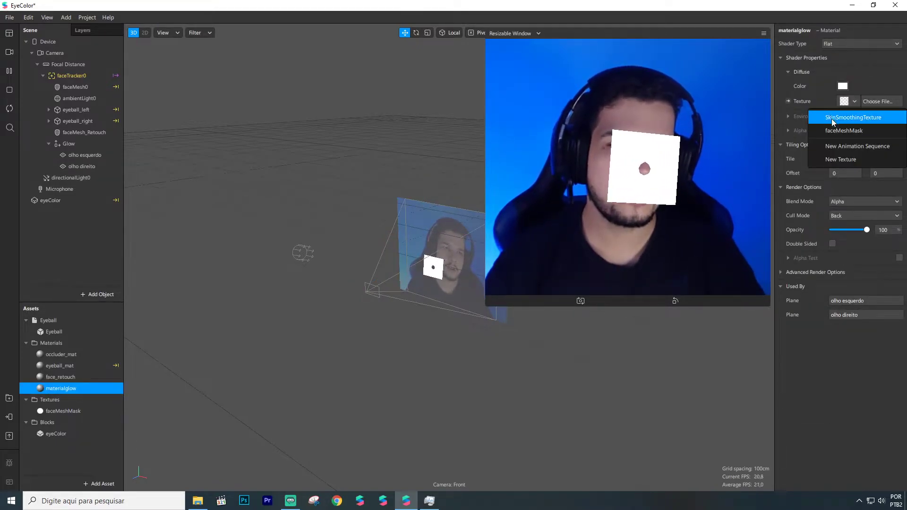
click(845, 131)
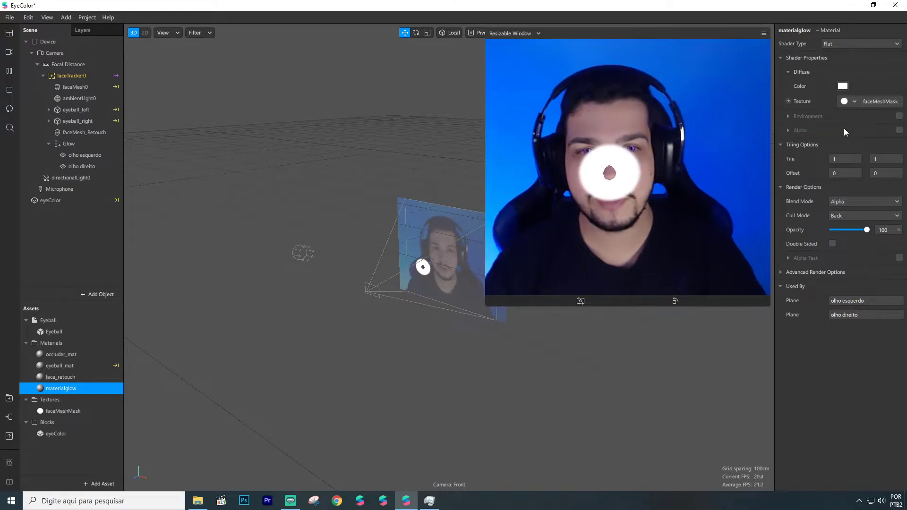
- Disable Use Depth Test and Write to Depth in the advanced render options of materialglow
click(795, 273)
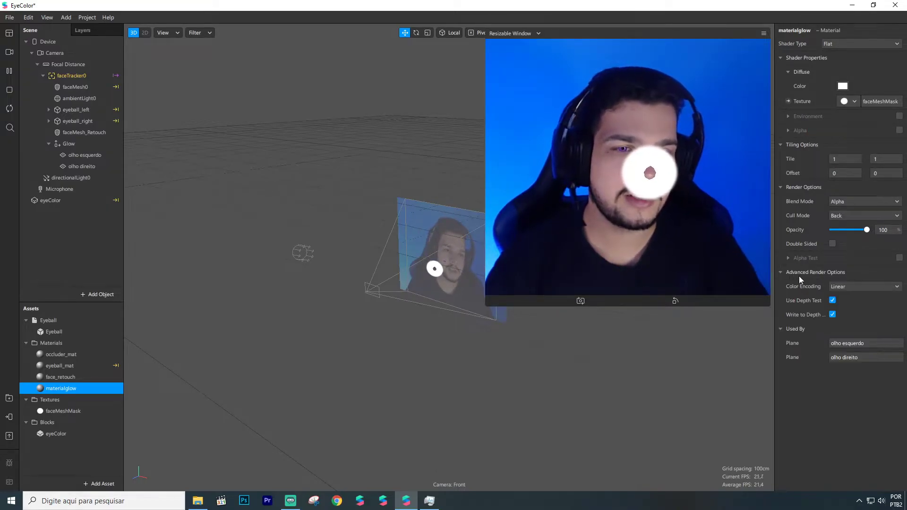
click(833, 300)
click(834, 315)
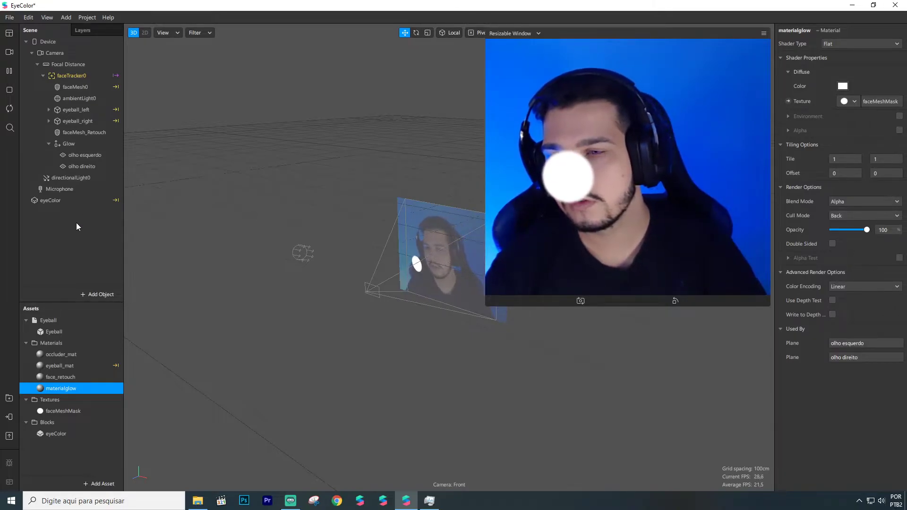
- Open the Patch Editor, enlarge it and locate the Eyeball patch with its eyeball_left and eyeball_right connections
click(87, 158)
click(86, 166)
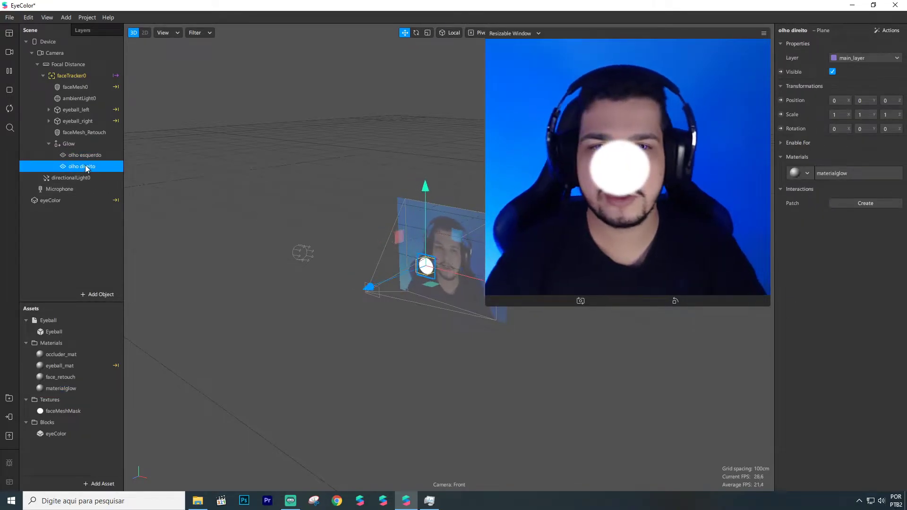
click(89, 156)
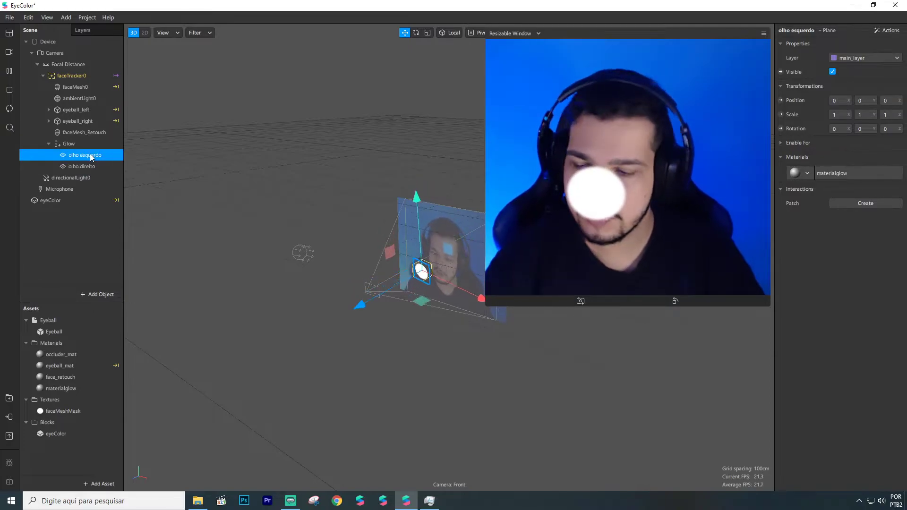
key(ctrl+alt+p)
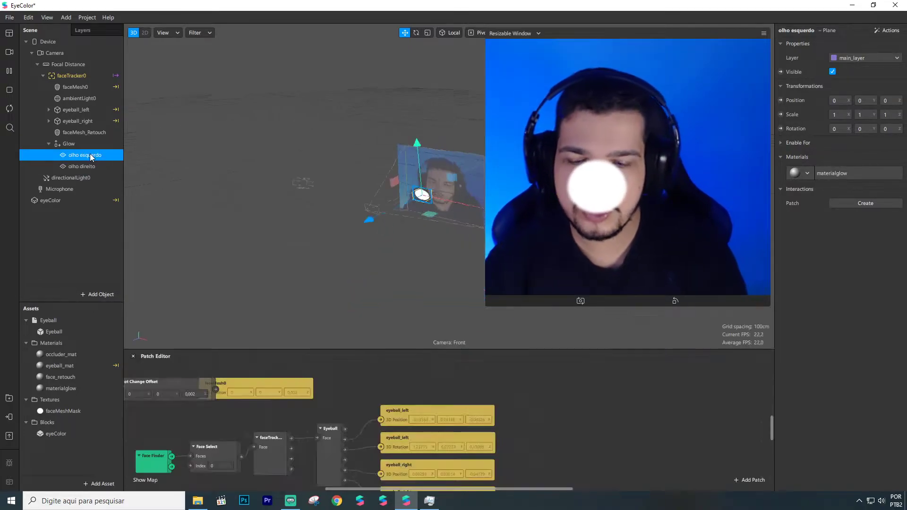
drag(291, 350, 290, 226)
scroll(421, 463, up, 3)
drag(512, 492, 448, 486)
click(458, 402)
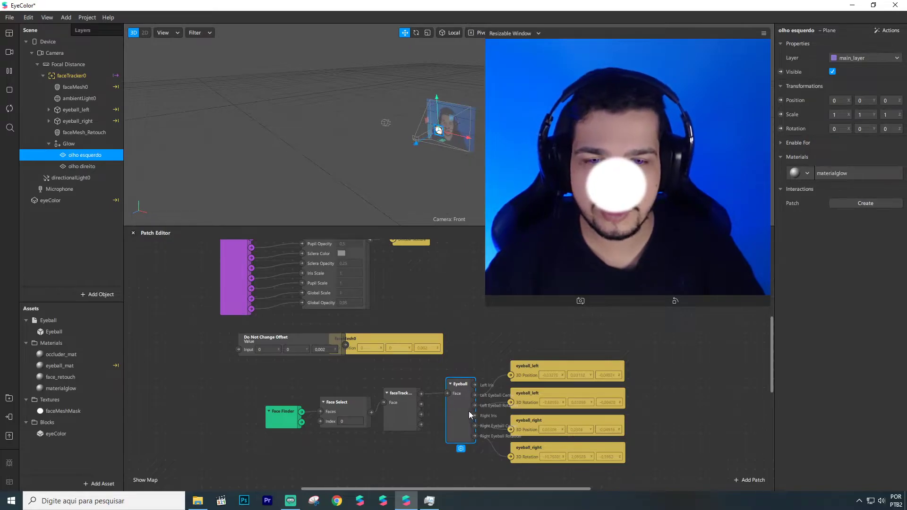
drag(492, 489, 548, 487)
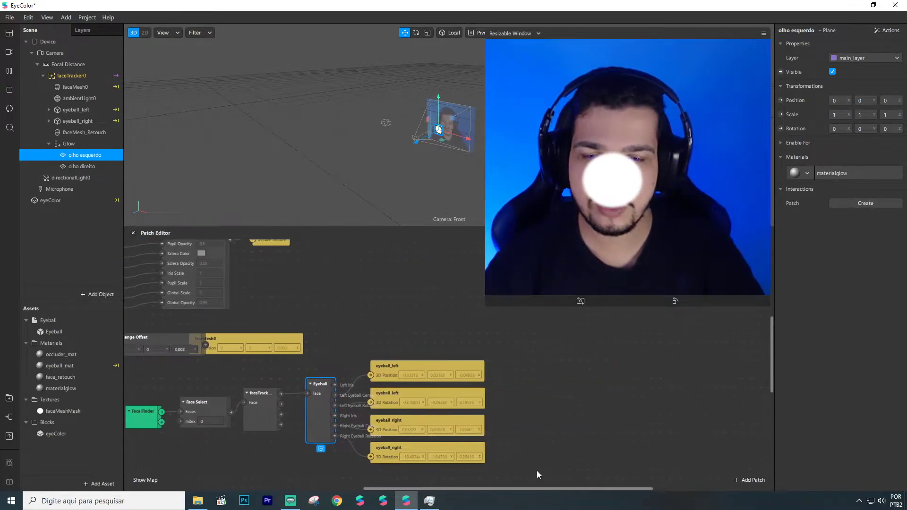
- Create 3D Position patches for the olho esquerdo and olho direito planes and place them beside the eyeball patches
ctrl+click(87, 166)
ctrl+click(87, 168)
ctrl+click(87, 170)
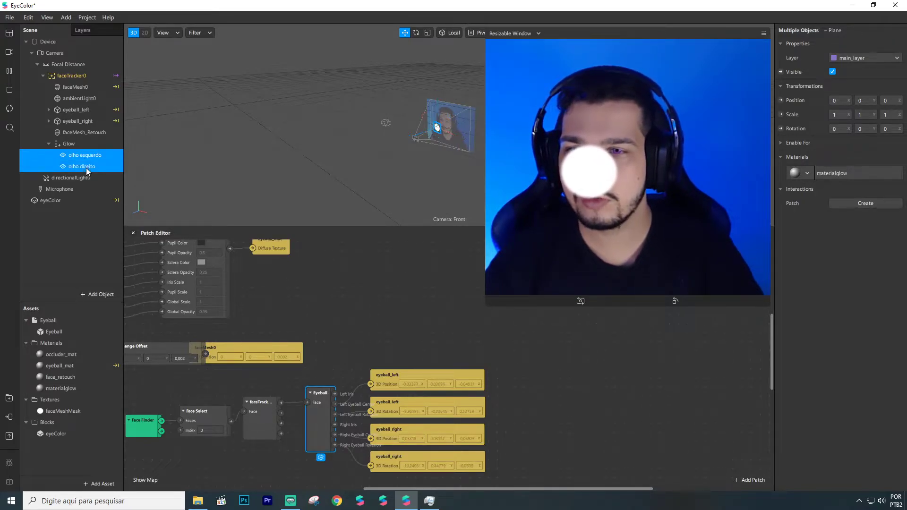
click(781, 101)
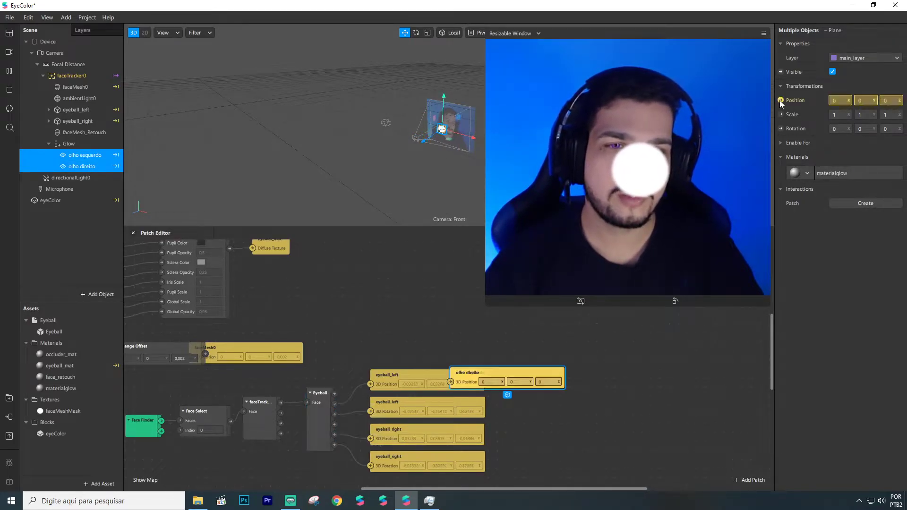
drag(477, 378, 556, 386)
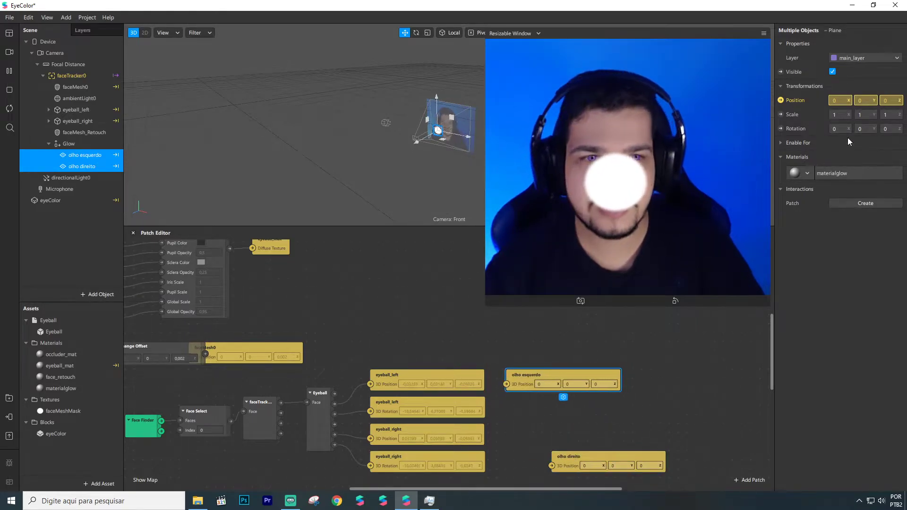
- Create 3D Rotation patches for both eye planes and line up all four plane patches in a column
click(781, 129)
drag(464, 375, 526, 402)
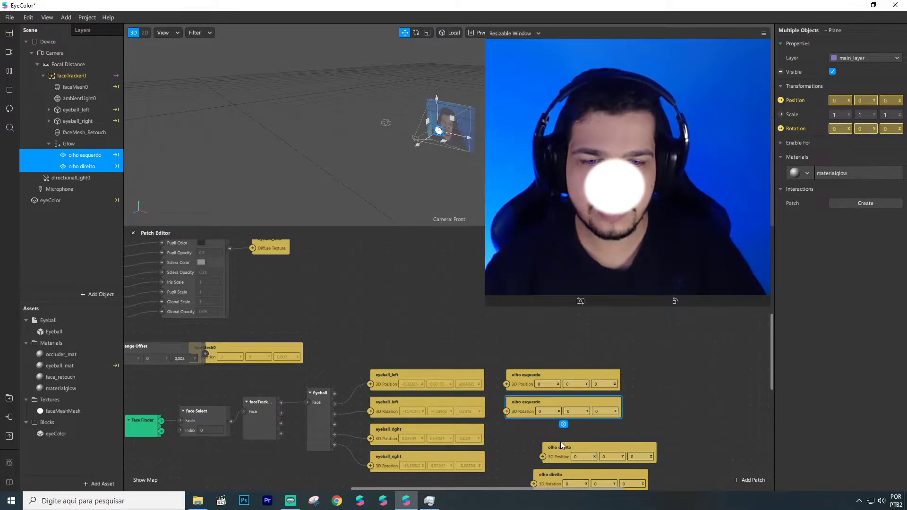
drag(560, 444, 521, 428)
drag(550, 479, 522, 461)
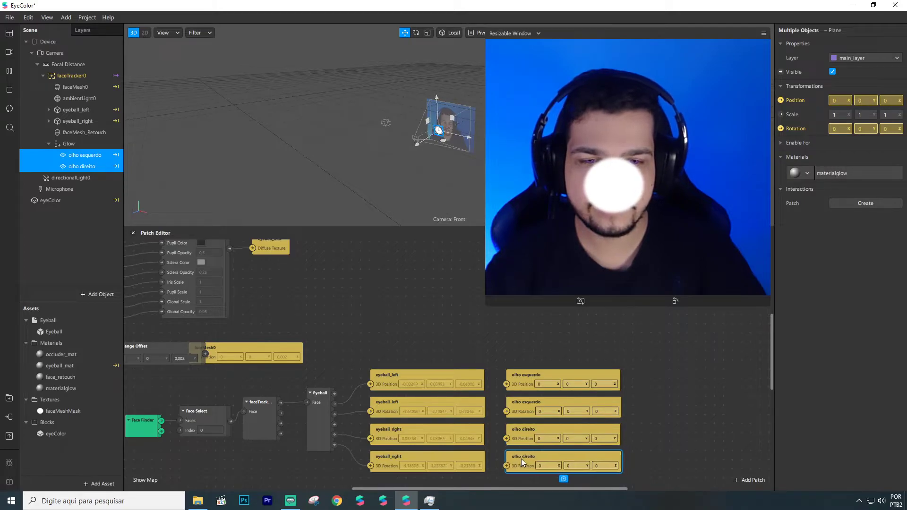
click(645, 428)
- Connect the Eyeball patch's left center and rotation to olho esquerdo, and its right center and rotation to olho direito
drag(334, 405, 444, 395)
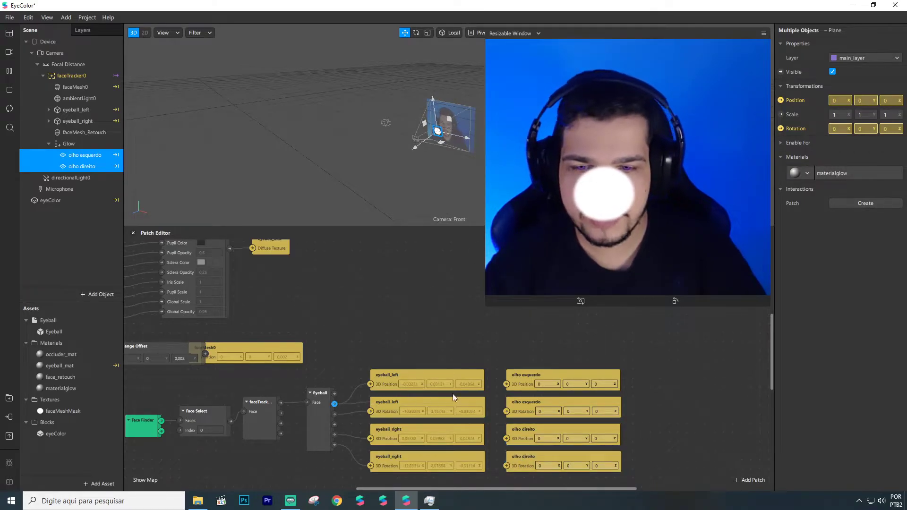
drag(503, 386, 504, 385)
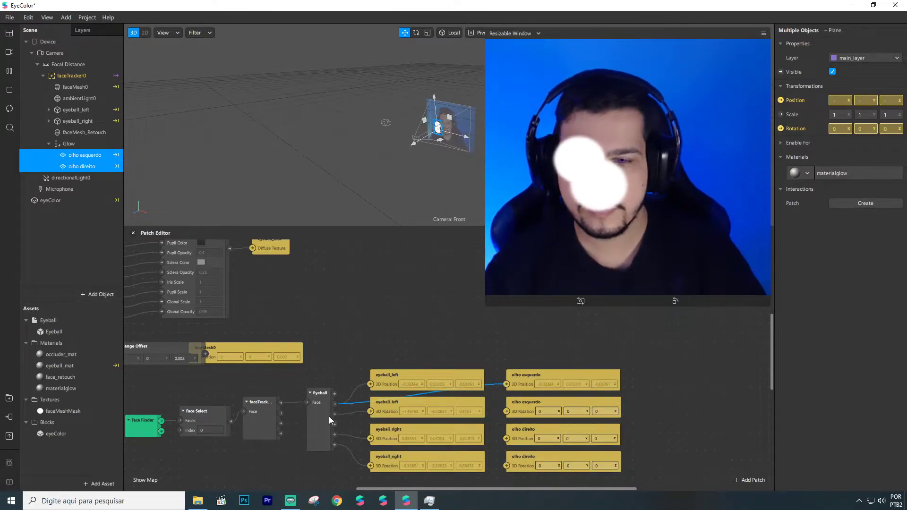
drag(334, 415, 507, 412)
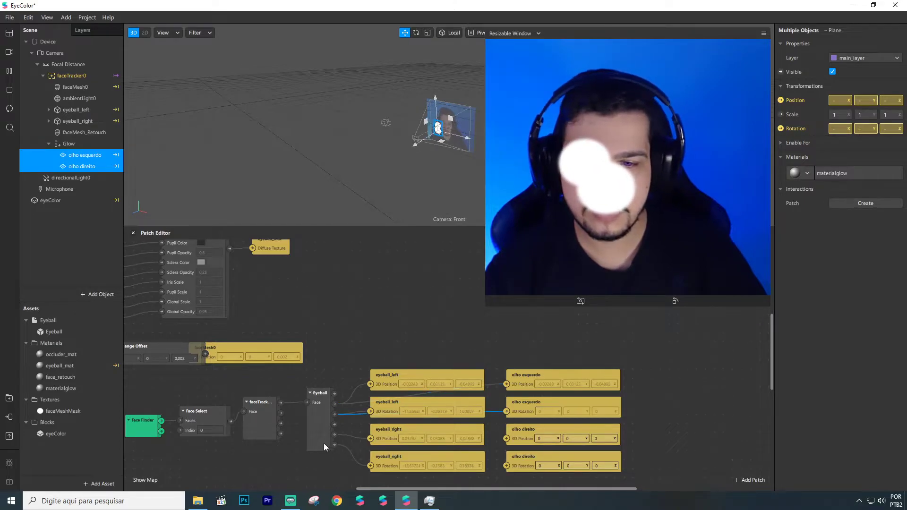
drag(333, 437, 506, 466)
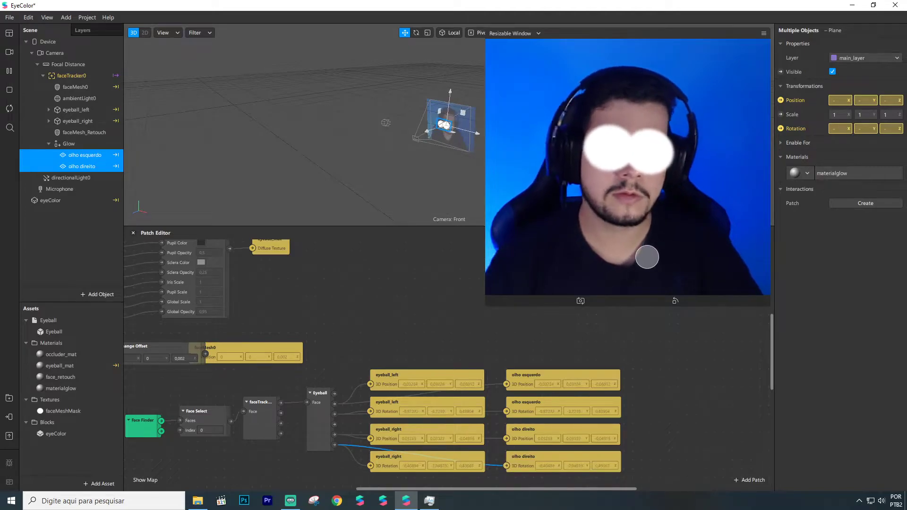
- Set the X and Y scale of both eye planes to 0,3
click(842, 115)
key(BackSpace)
text(0)
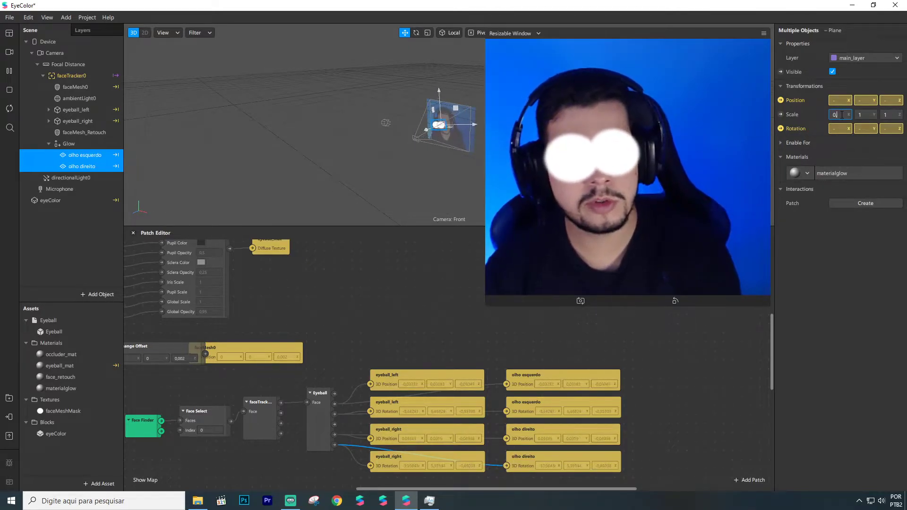
text(,3)
key(Return)
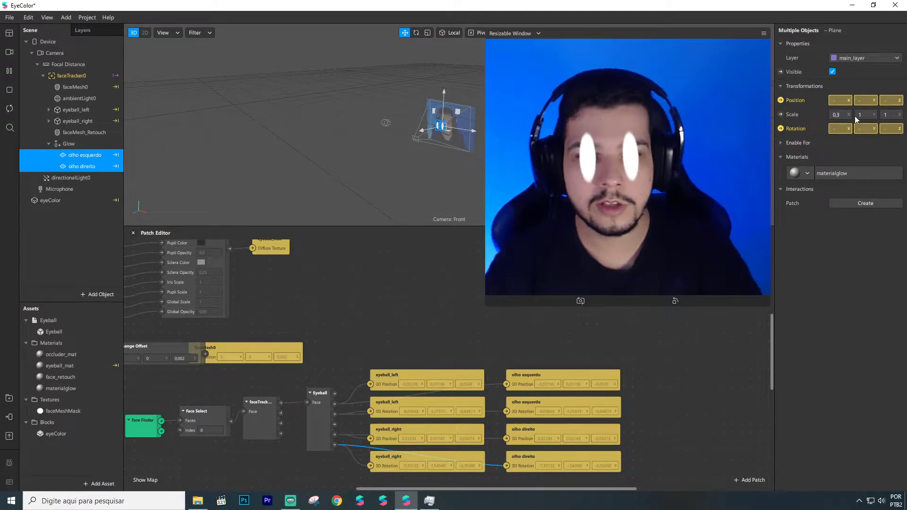
key(Tab)
text(0,3)
key(Return)
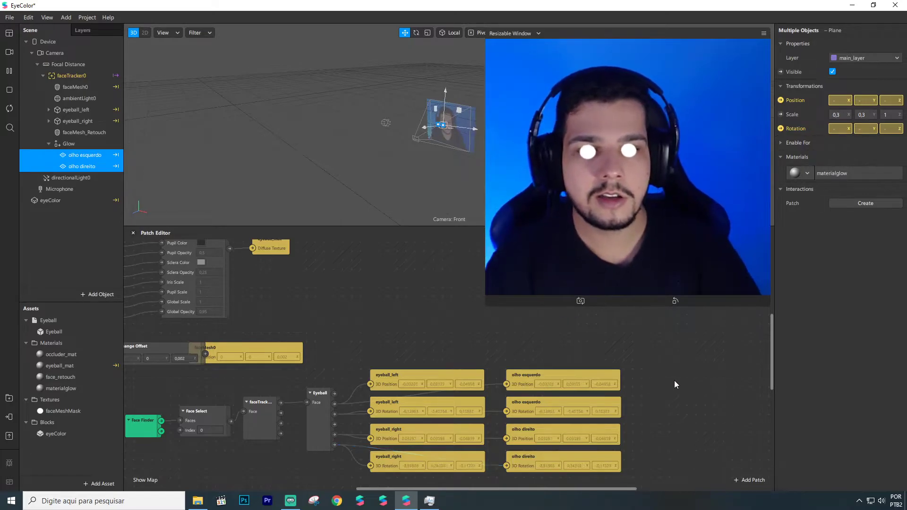
- Make room before the two plane position patches and create an Add patch fed by the Left Eyeball Center output
drag(543, 374, 699, 375)
drag(536, 432, 689, 430)
drag(334, 405, 516, 360)
text(add)
key(Return)
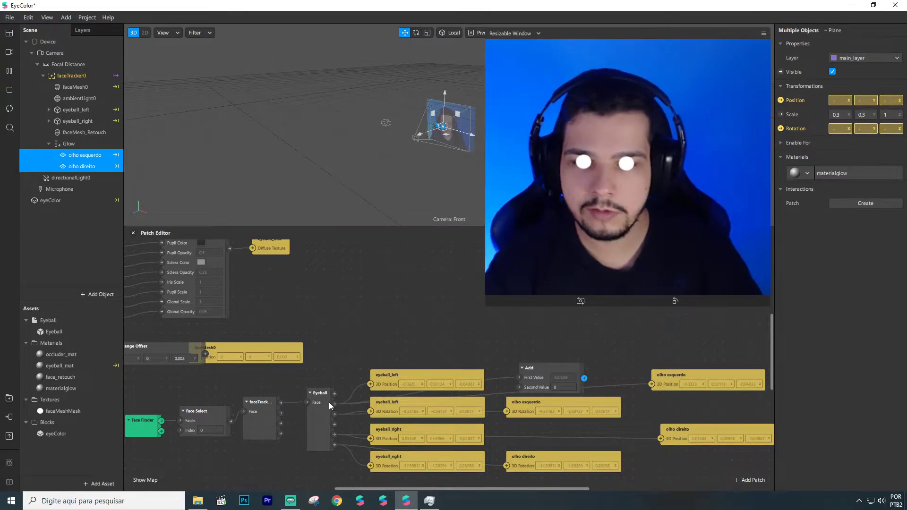
drag(333, 404, 523, 348)
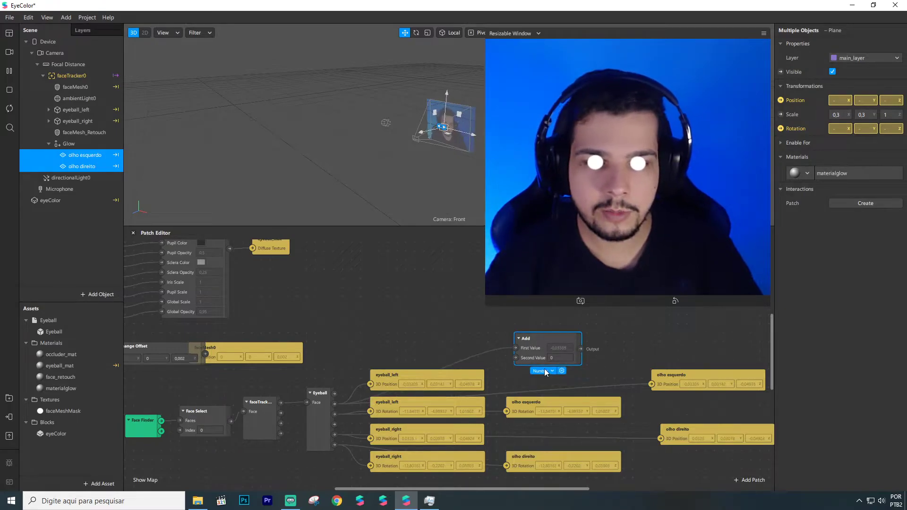
- Set the Add patch to Vector 3 with a second value Z of 0,01 and connect it to olho esquerdo's position
click(542, 371)
click(554, 422)
drag(551, 350, 543, 369)
click(682, 375)
drag(685, 376, 684, 358)
drag(629, 367, 651, 366)
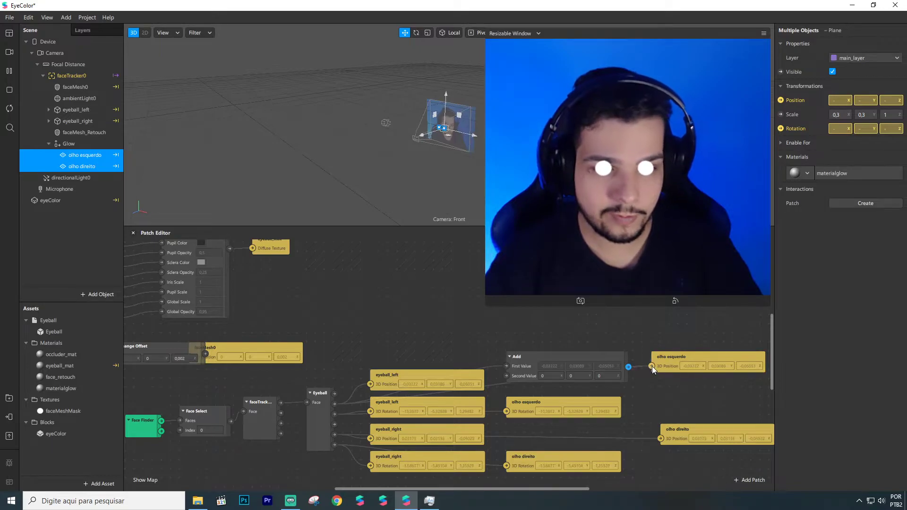
click(611, 376)
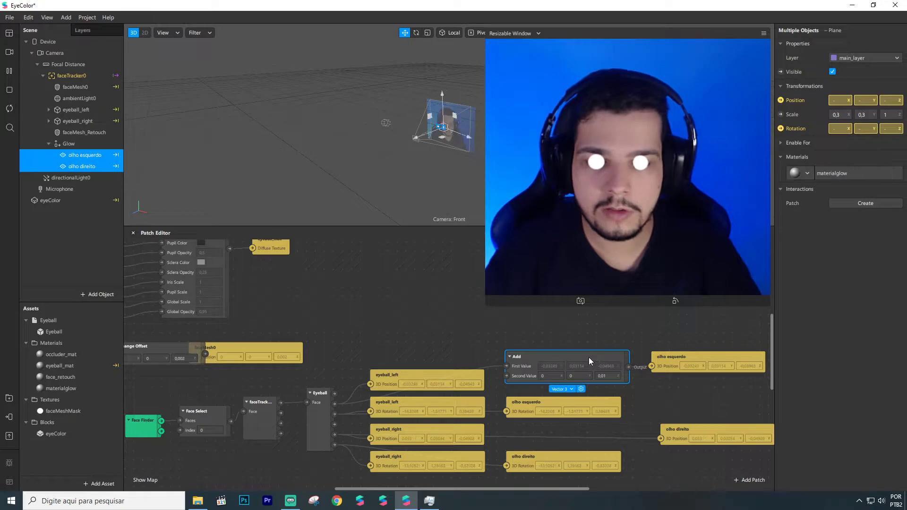
- Duplicate the Add patch and insert the copy between the Right Eyeball Center output and olho direito's position
key(ctrl+d)
drag(583, 372, 560, 427)
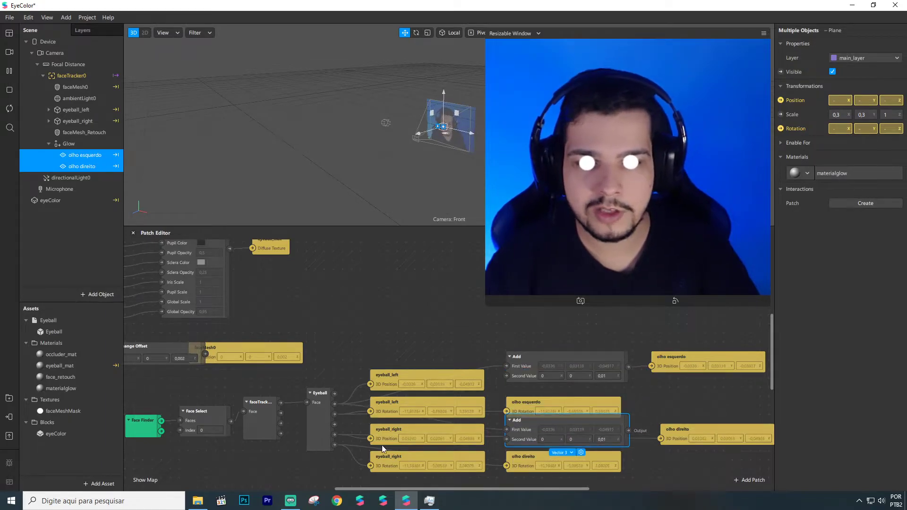
drag(334, 435, 495, 432)
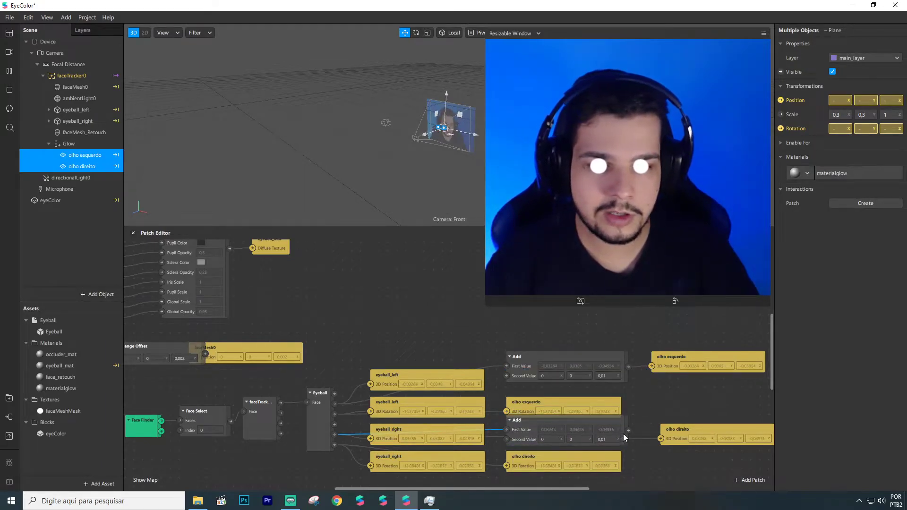
drag(629, 430, 660, 438)
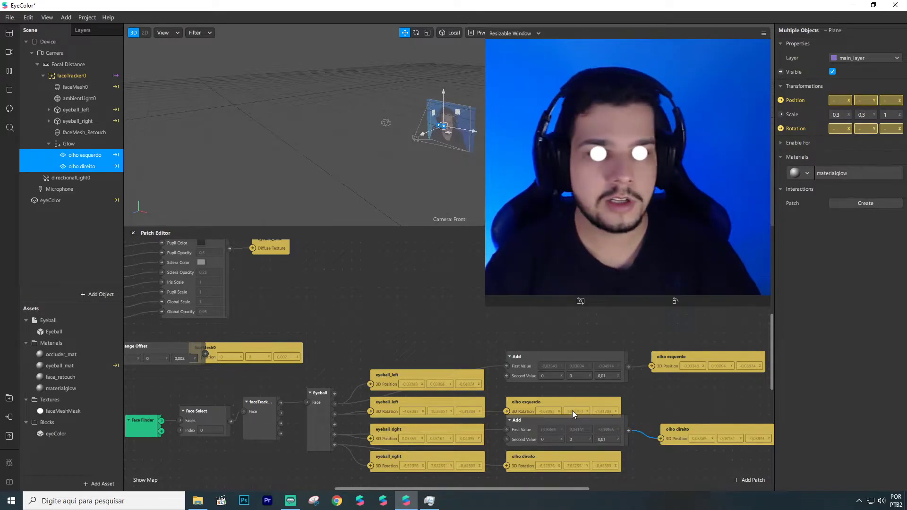
drag(559, 421, 551, 430)
click(526, 401)
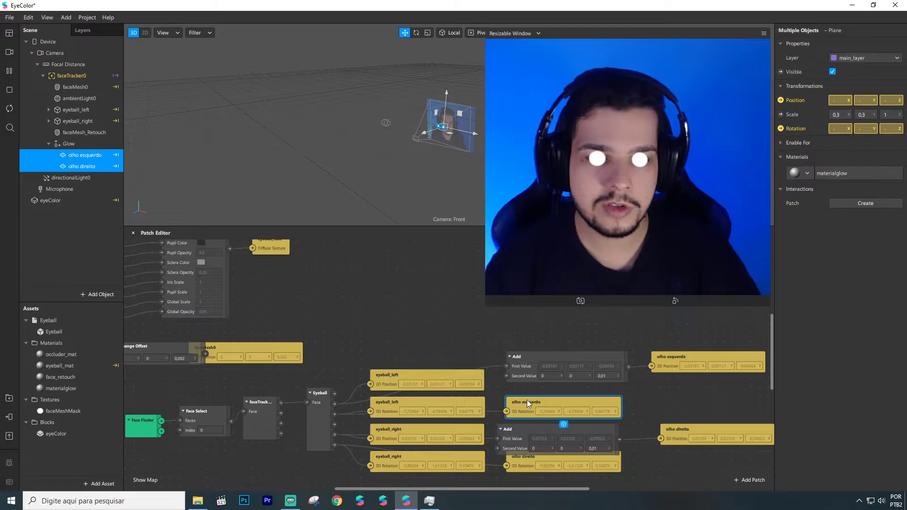
- Set the diffuse color of materialglow to the basic magenta
click(64, 388)
click(843, 87)
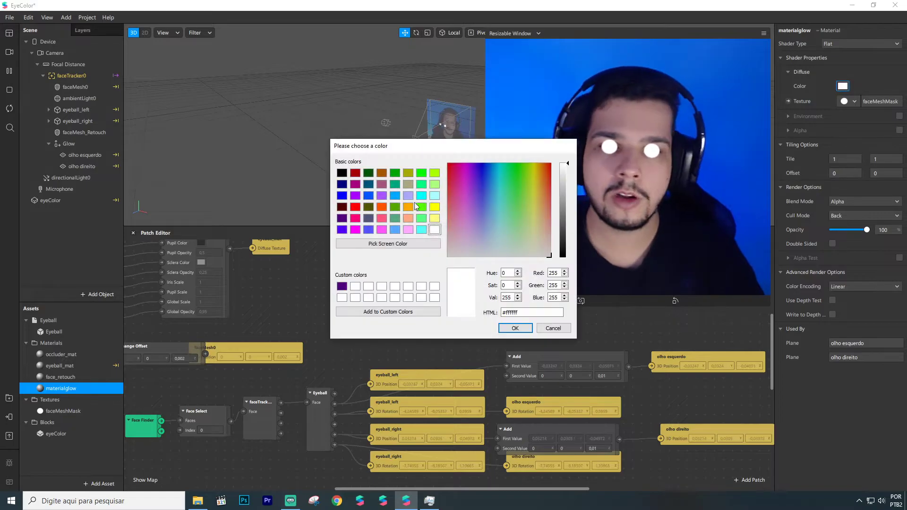
click(357, 197)
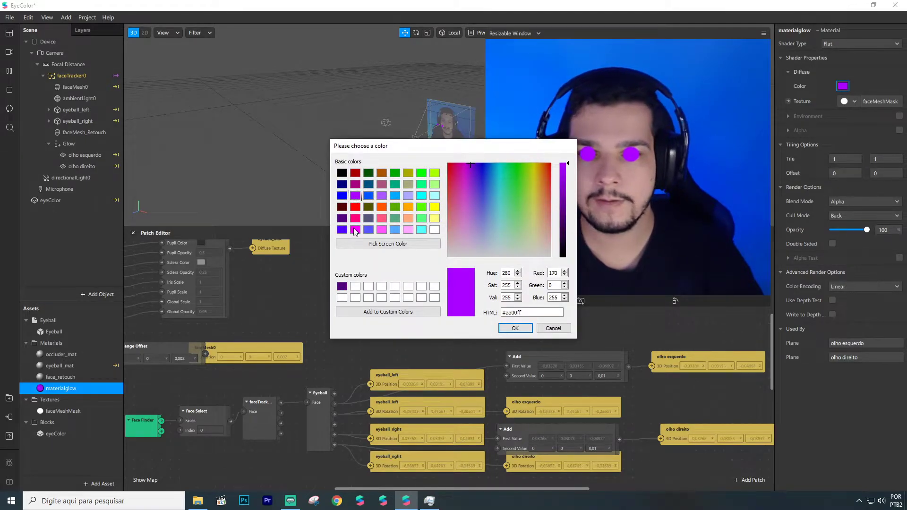
click(355, 230)
click(512, 327)
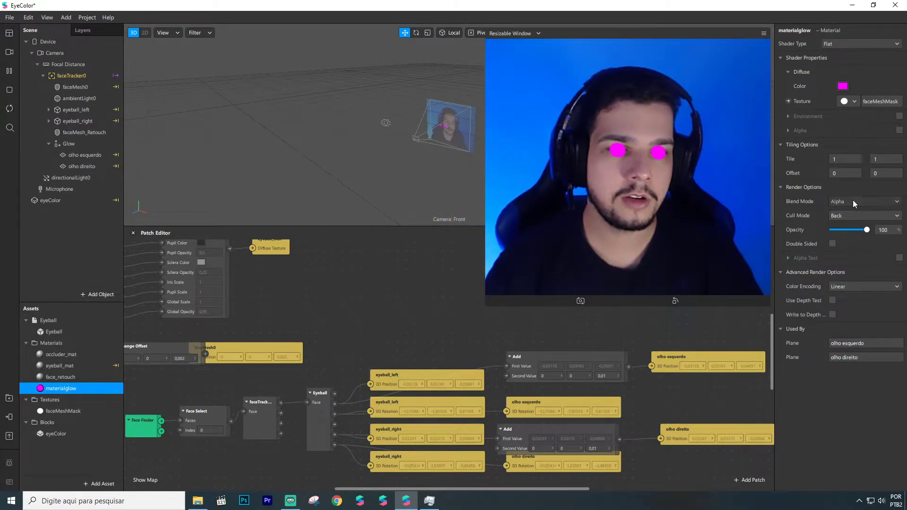
- Set materialglow's blend mode to Screen and its opacity to 44%
click(853, 201)
click(854, 260)
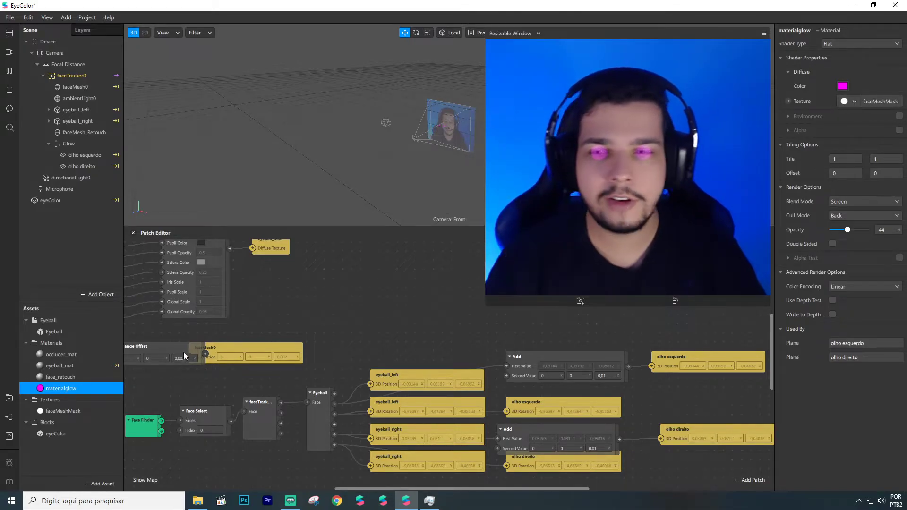
- Locate the faceMeshMask texture's source file and open it in Adobe Photoshop CC 2019 without color management
click(56, 413)
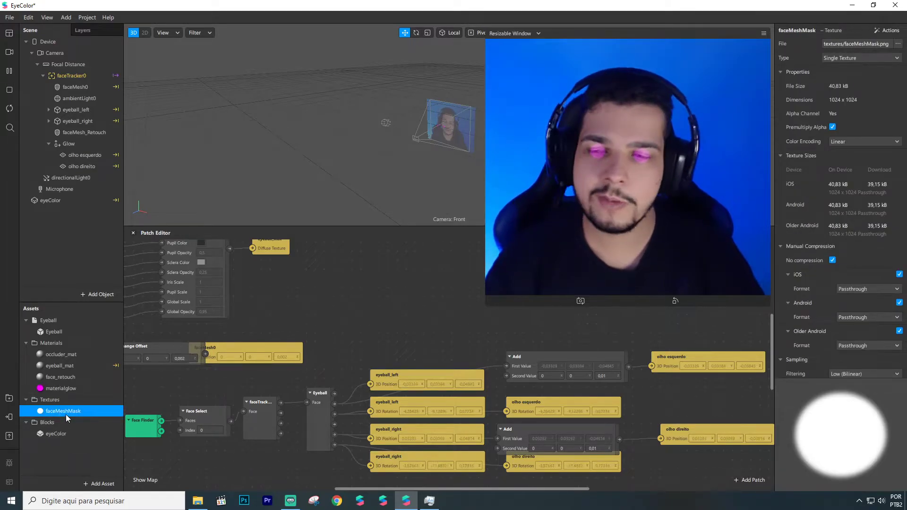
right_click(58, 413)
click(90, 442)
right_click(108, 80)
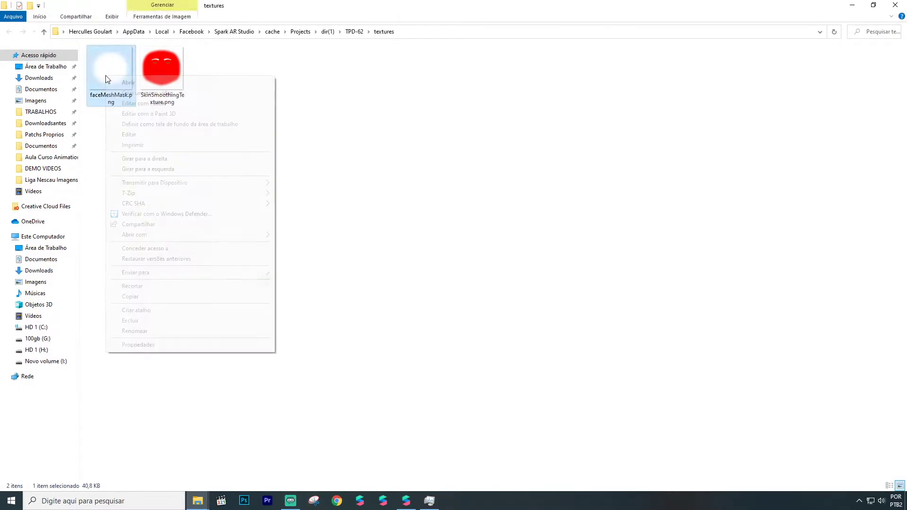
mouse_move(187, 235)
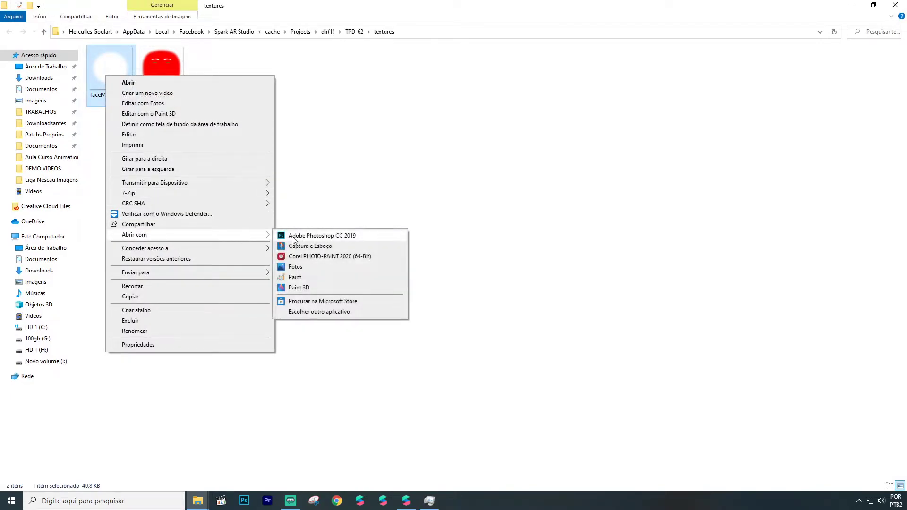
click(289, 236)
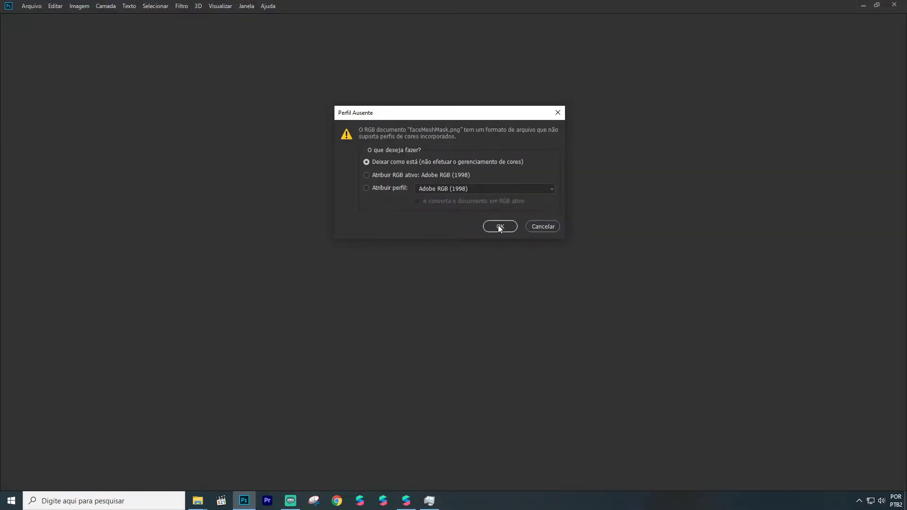
click(500, 227)
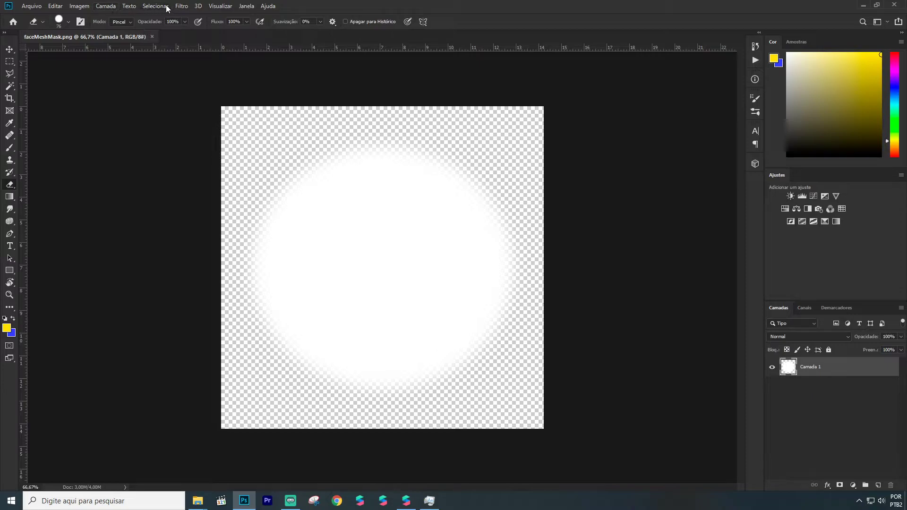
- Apply a 118,7-pixel Gaussian Blur to the mask image, save it and switch back to Spark AR Studio
click(182, 6)
mouse_move(226, 124)
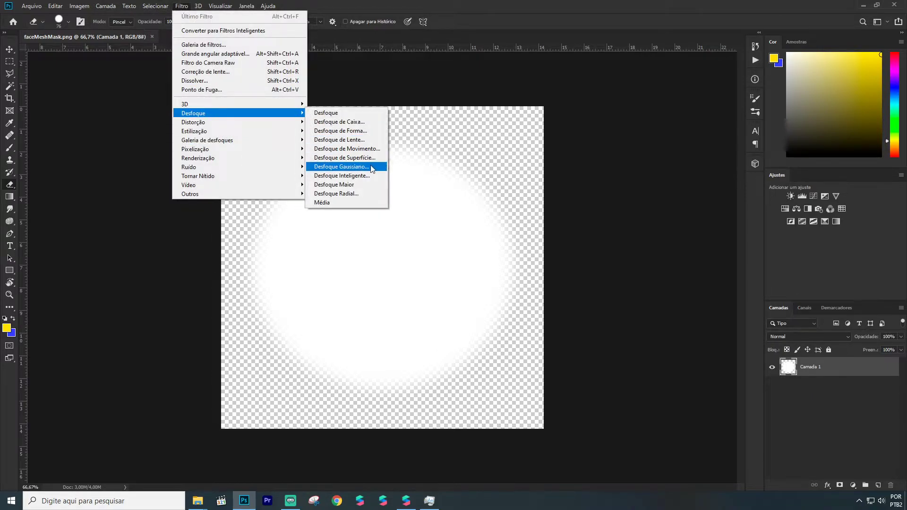
click(370, 168)
drag(672, 279, 679, 279)
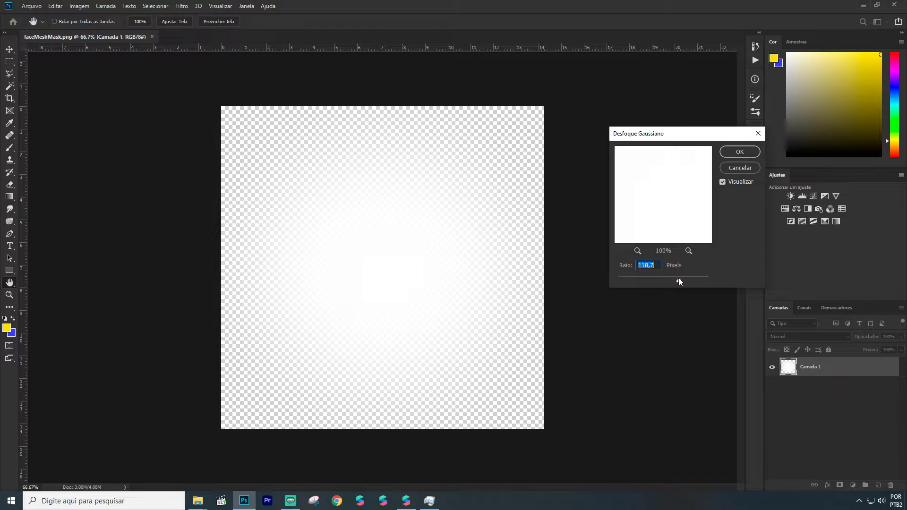
click(738, 153)
key(e)
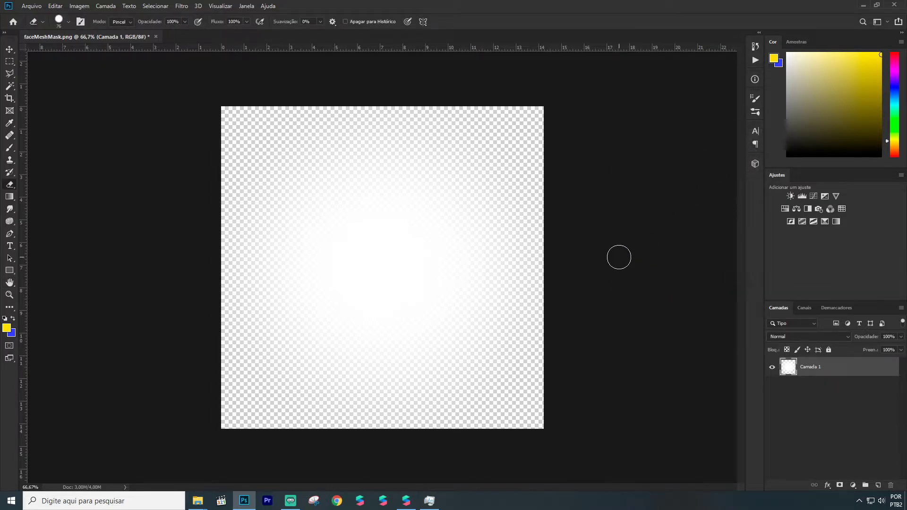
key(ctrl+s)
key(alt+Tab)
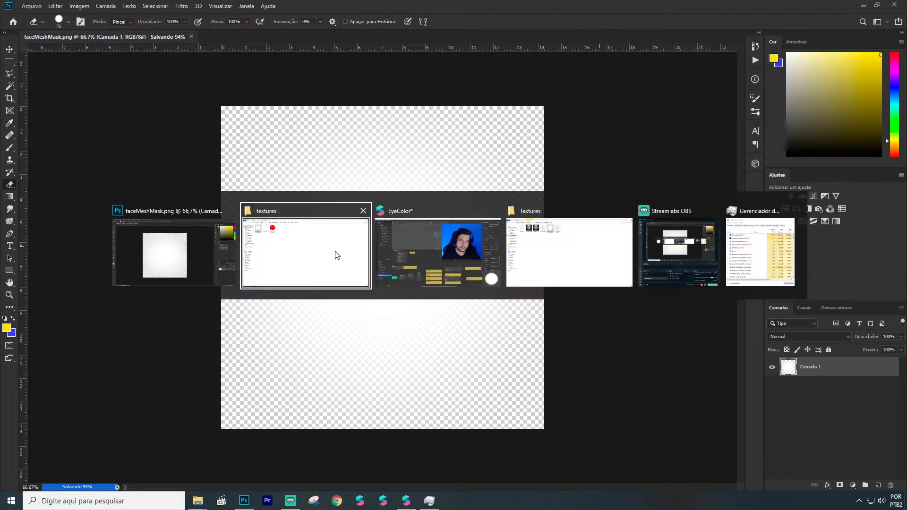
click(403, 245)
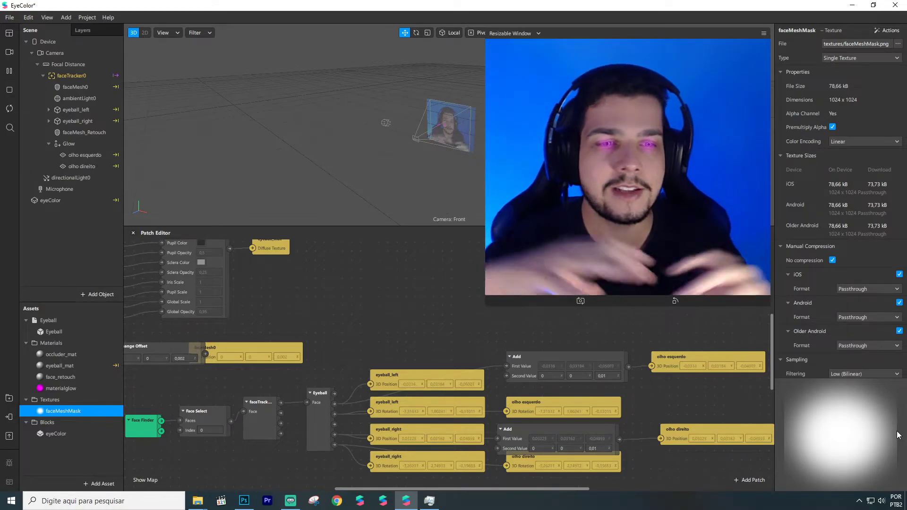
- Return to Photoshop, undo the blur and scale the white circle around its center to about three quarters of its size
key(alt+Tab)
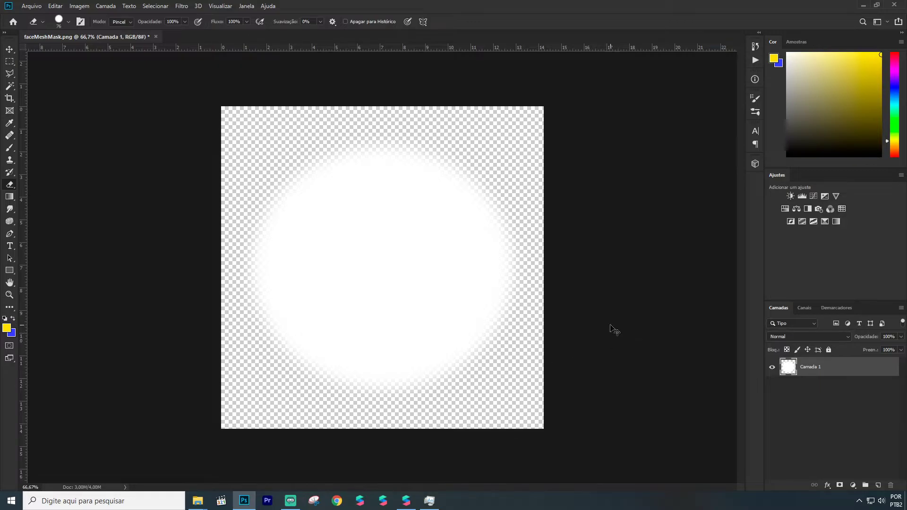
key(ctrl+t)
mouse_move(529, 129)
alt+mouse_down()
mouse_move(531, 119)
mouse_move(492, 158)
alt+mouse_up()
key(Return)
key(e)
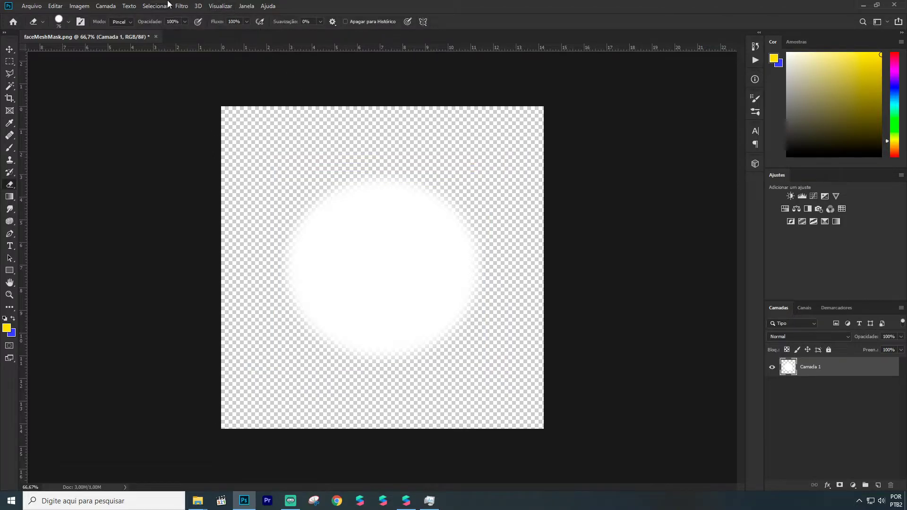
- Apply an 87-pixel Gaussian Blur to the smaller circle, save the mask file and switch back to Spark AR Studio
click(181, 6)
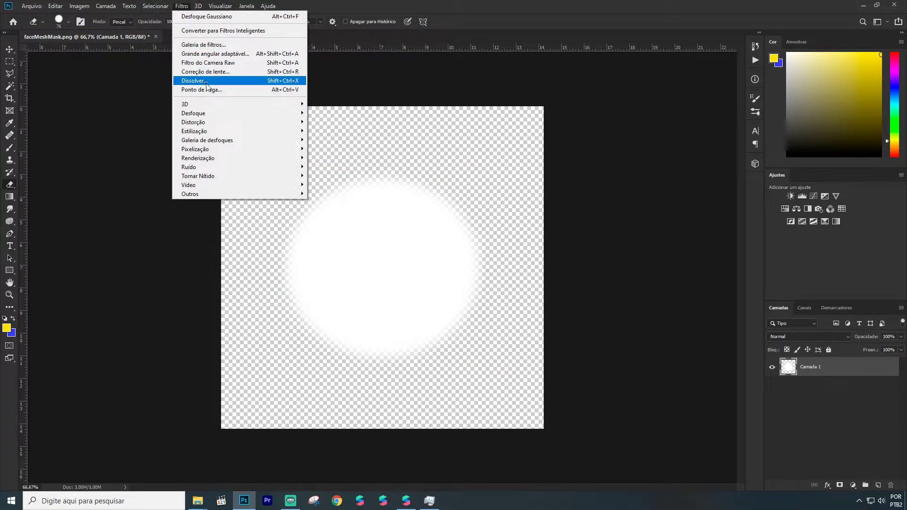
mouse_move(233, 114)
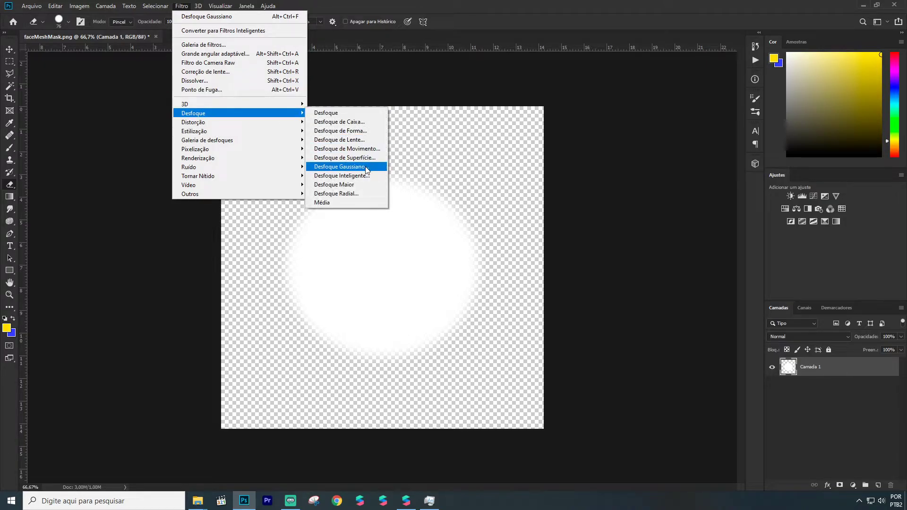
click(367, 166)
drag(676, 280, 674, 281)
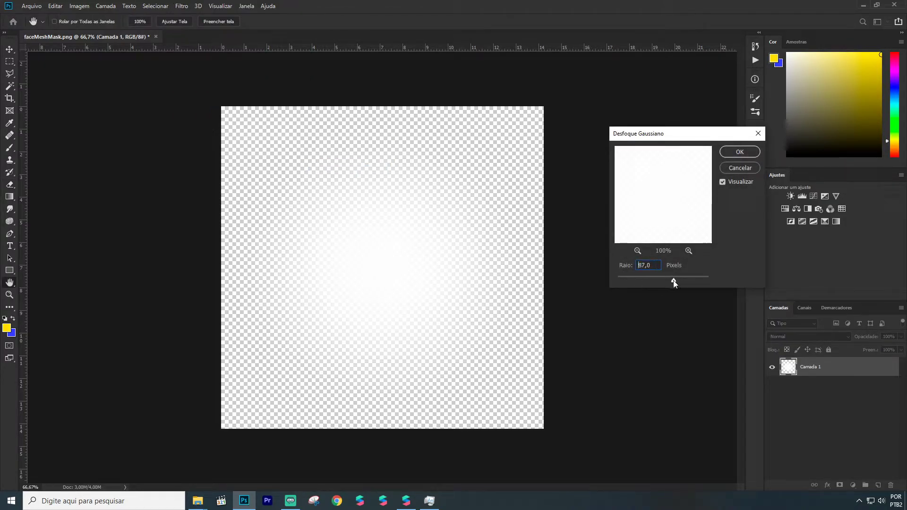
key(e)
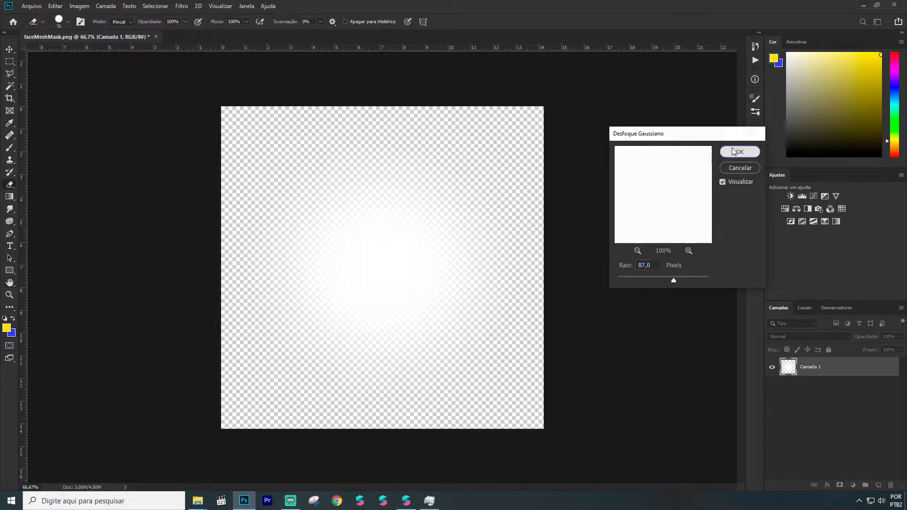
click(740, 151)
key(ctrl+s)
key(alt+Tab)
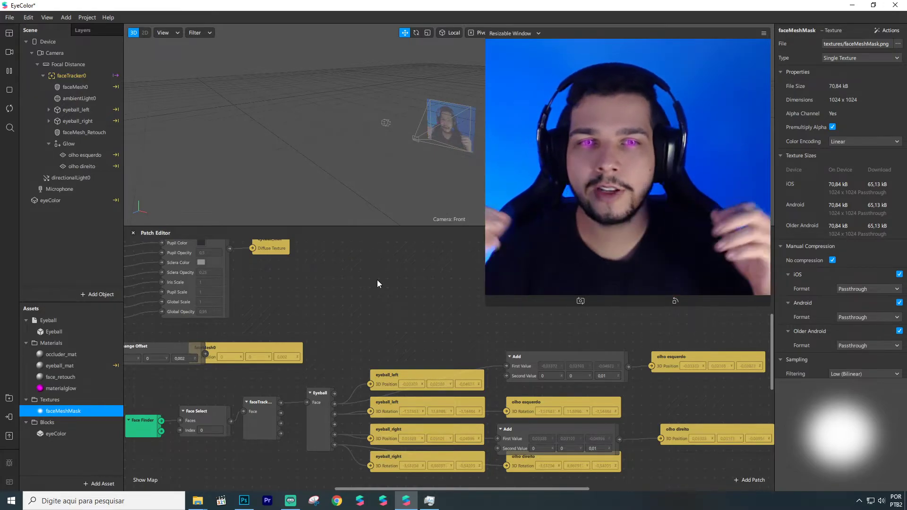
- Duplicate the olho esquerdo and olho direito planes inside Glow
click(87, 153)
right_click(86, 152)
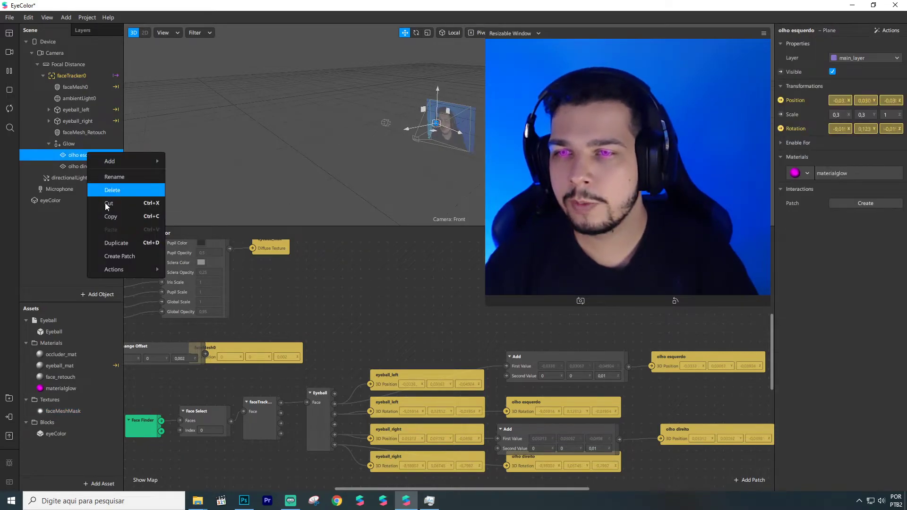
click(84, 178)
right_click(84, 179)
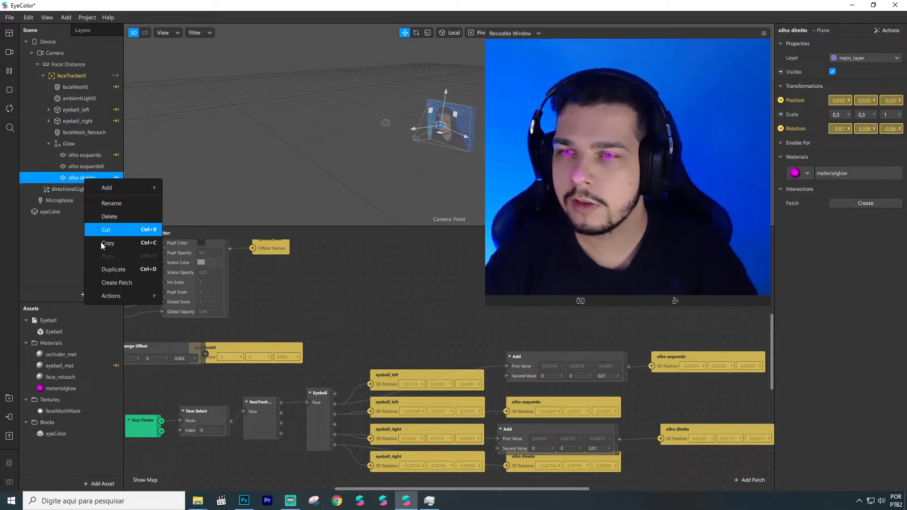
click(109, 269)
- Create position and rotation patches for olho esquerdo0 and olho direito0 and arrange them beside the original planes' patches
click(86, 166)
ctrl+click(86, 189)
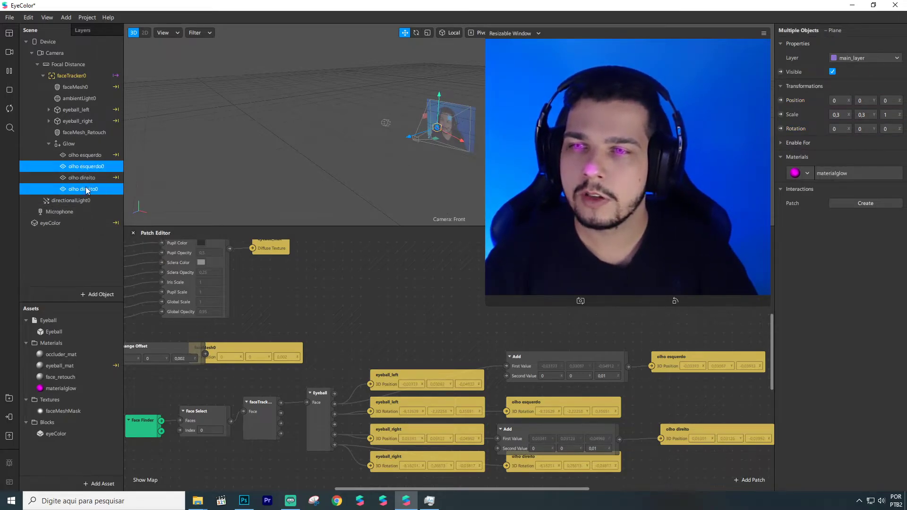
click(781, 102)
drag(466, 375, 677, 372)
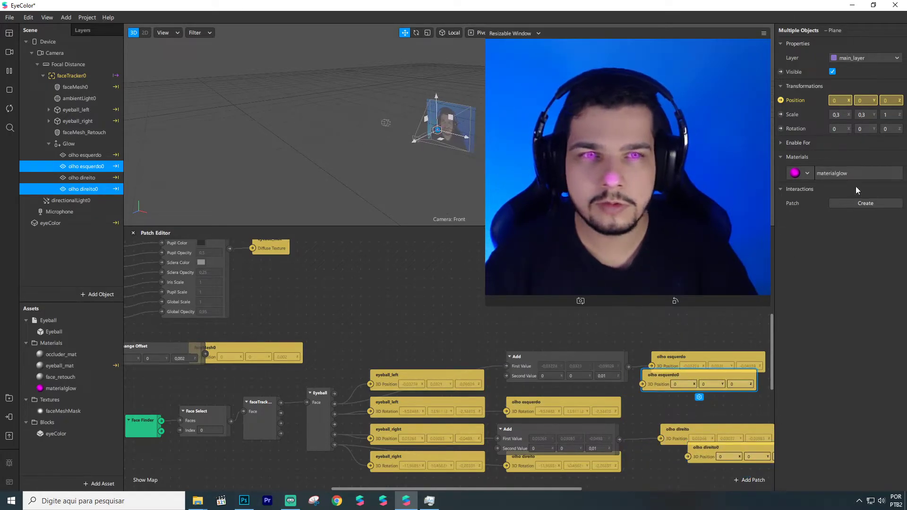
click(781, 129)
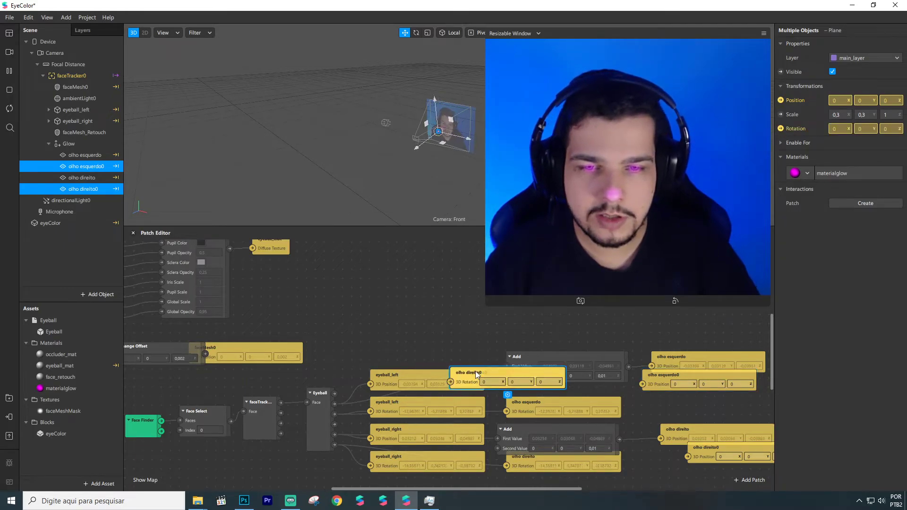
drag(476, 370, 701, 481)
drag(497, 375, 672, 382)
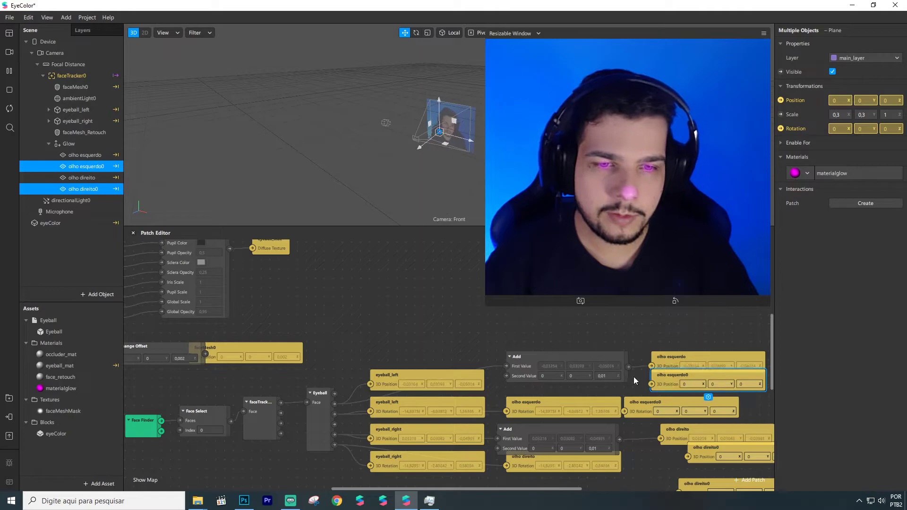
- Connect the Add outputs to the duplicate planes' positions and the matching Eyeball rotation outputs to their rotations
drag(619, 439, 662, 463)
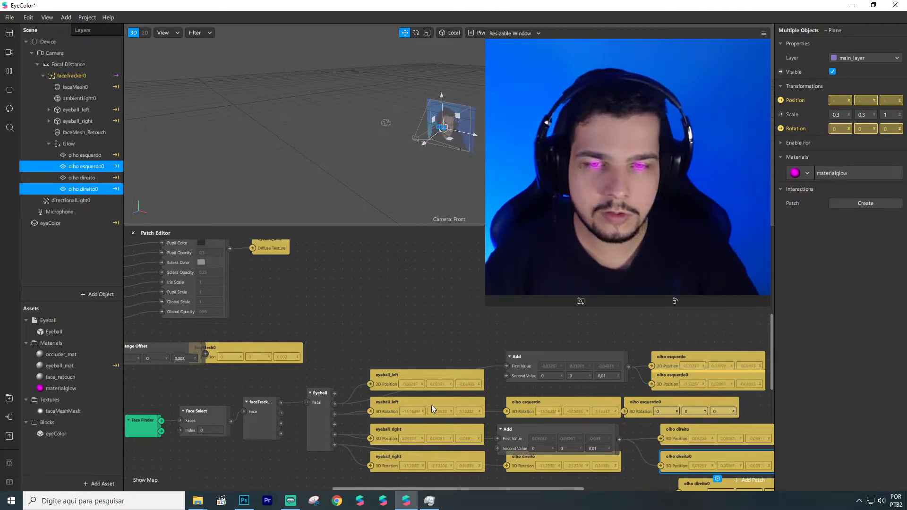
click(334, 415)
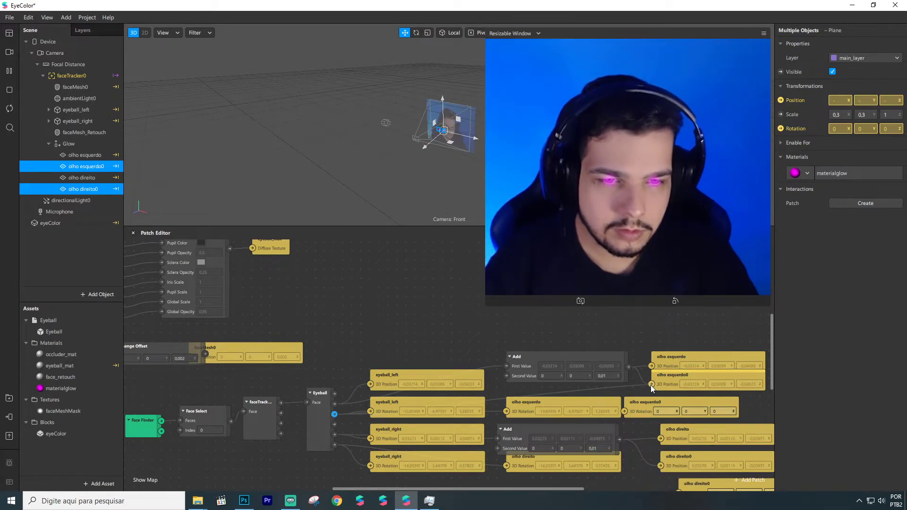
drag(656, 410, 684, 410)
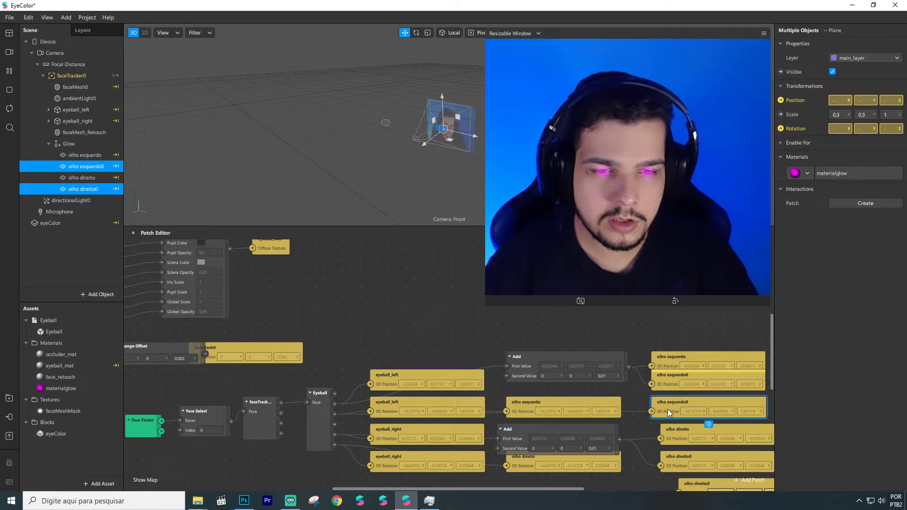
scroll(636, 413, down, 3)
drag(335, 400, 669, 443)
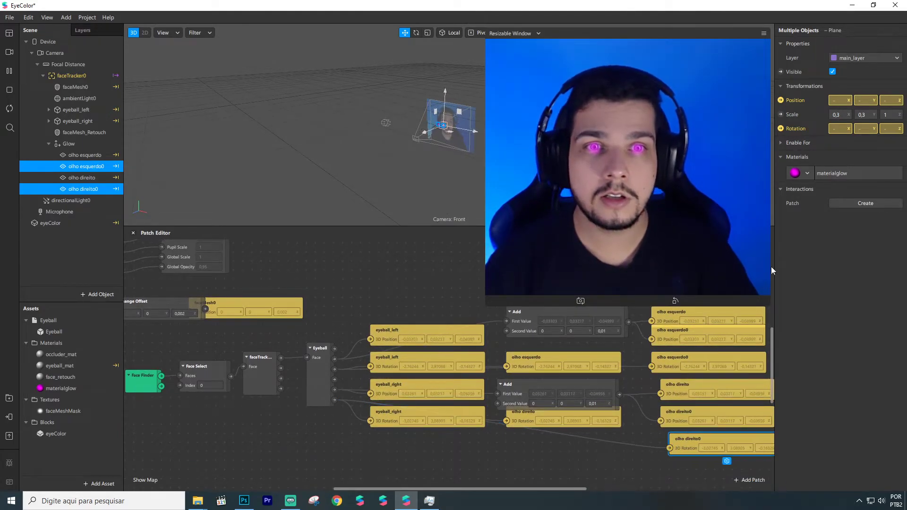
- Duplicate materialglow and assign the copy to olho esquerdo0 and olho direito0
right_click(59, 387)
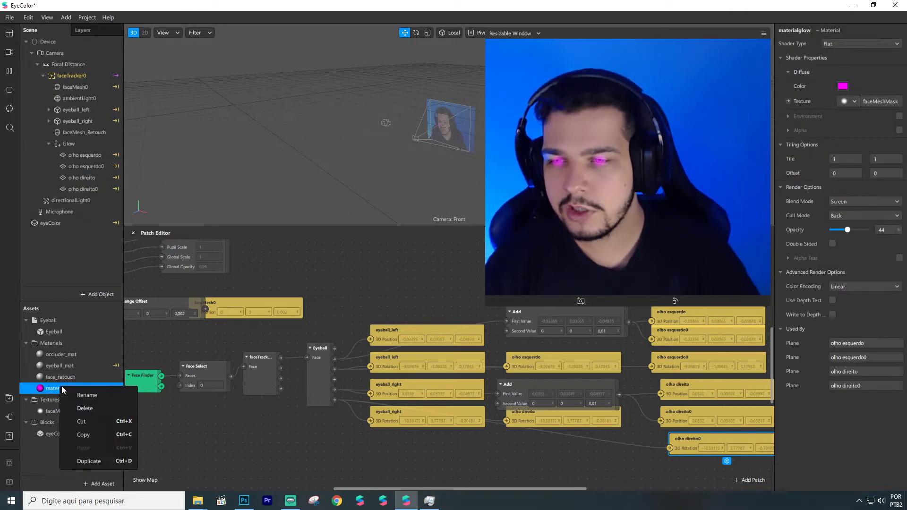
click(97, 460)
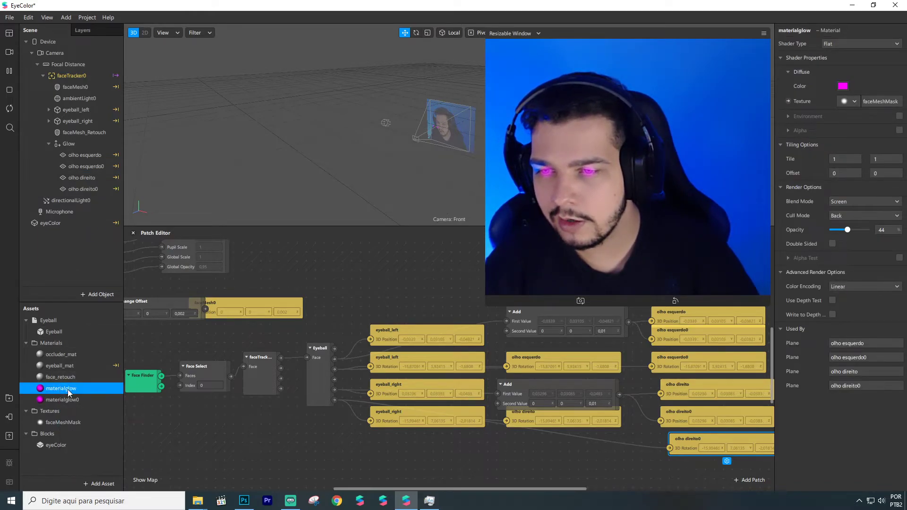
click(88, 167)
ctrl+click(90, 189)
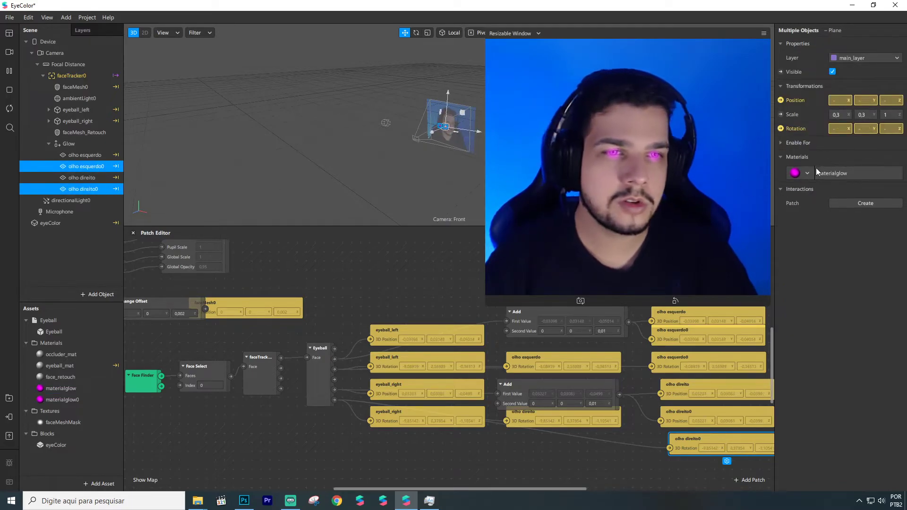
click(808, 172)
click(829, 230)
- Set materialglow0's blend mode to Add and its opacity to 27%
click(842, 173)
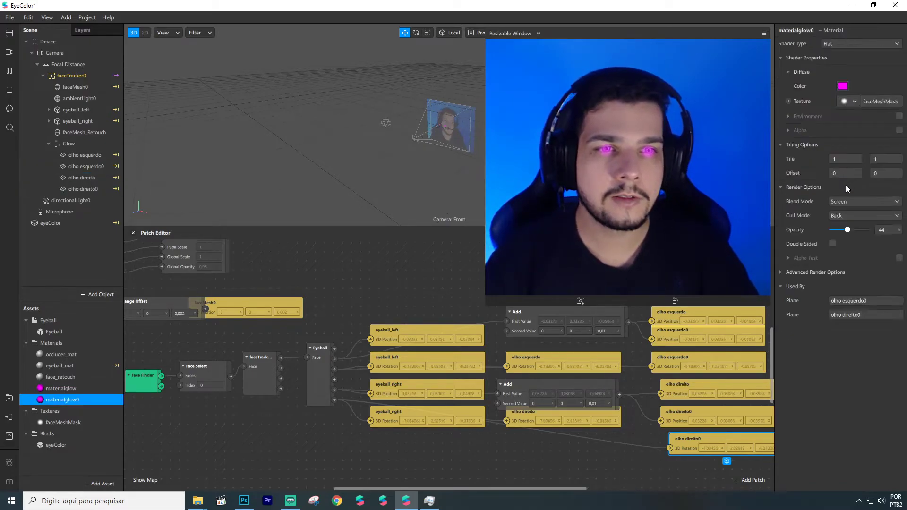
click(841, 202)
click(840, 203)
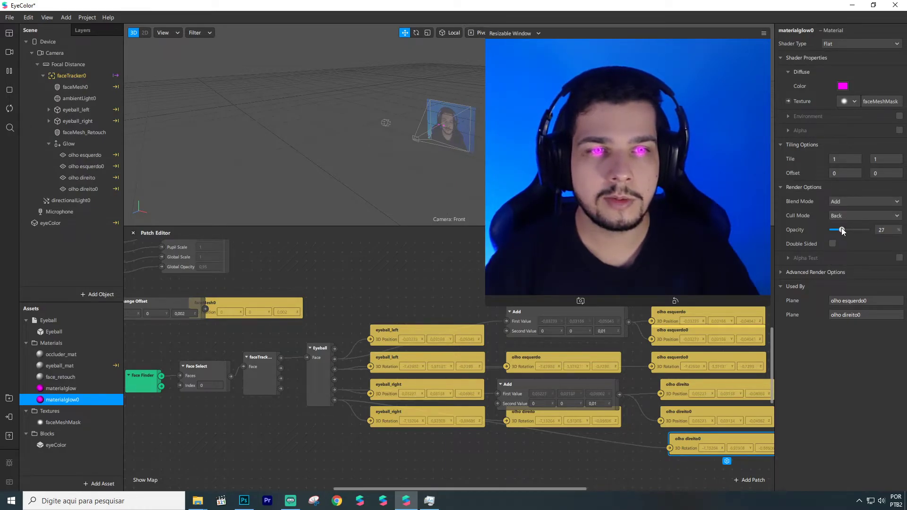
- Set the opacity of materialglow to 21%
click(61, 389)
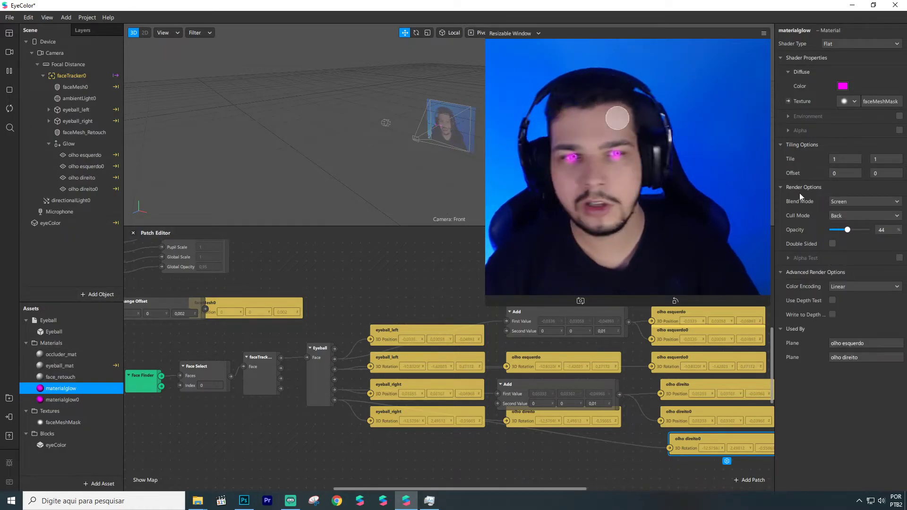
text(21)
key(Return)
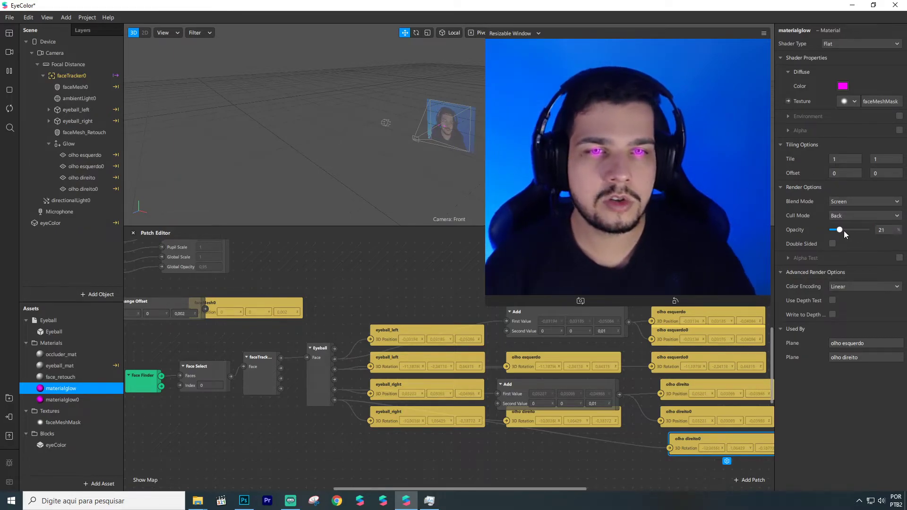
- Set the opacity of materialglow0 to 20%
click(64, 401)
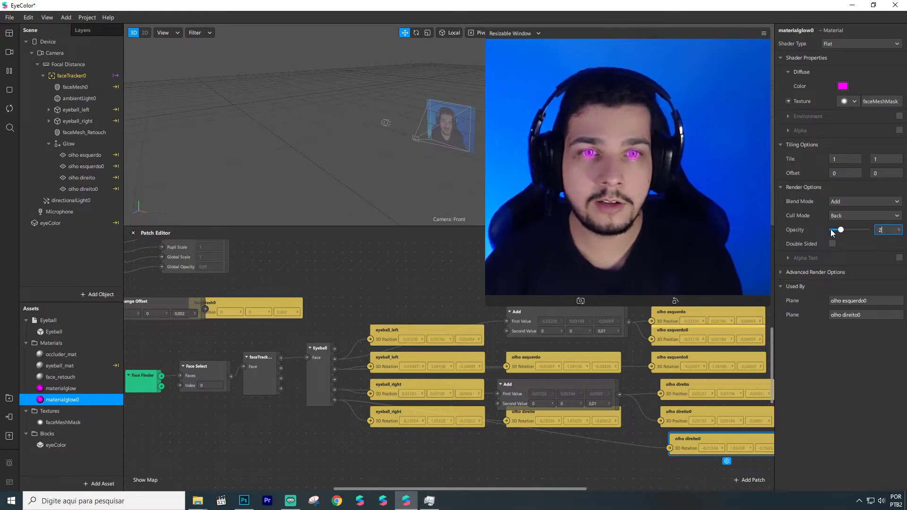
text(20)
key(Return)
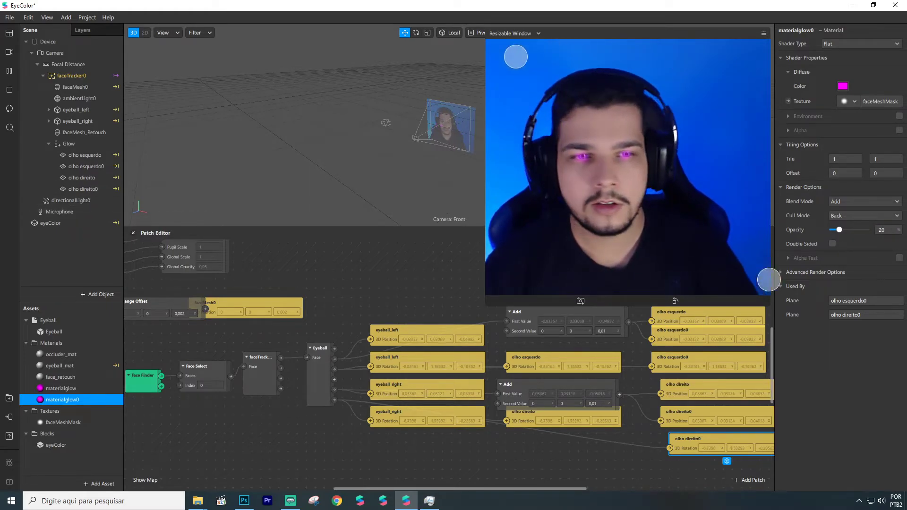
click(780, 273)
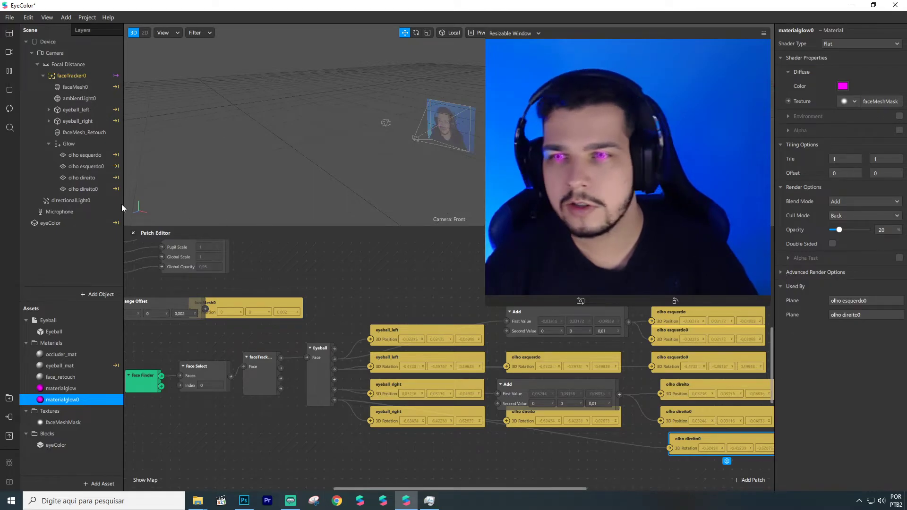
- Set the X and Y scale of the planes olho esquerdo0 and olho direito0 to 0,2
click(96, 166)
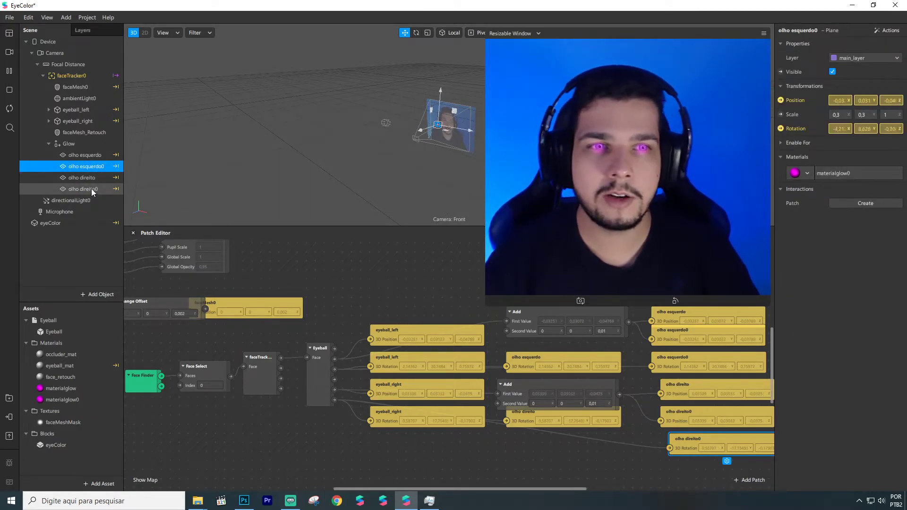
ctrl+click(91, 189)
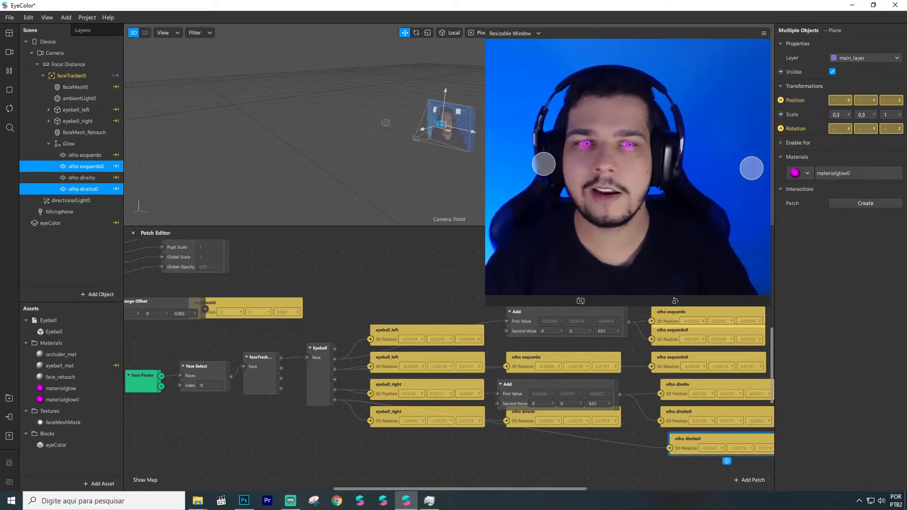
key(BackSpace)
text(2)
key(Return)
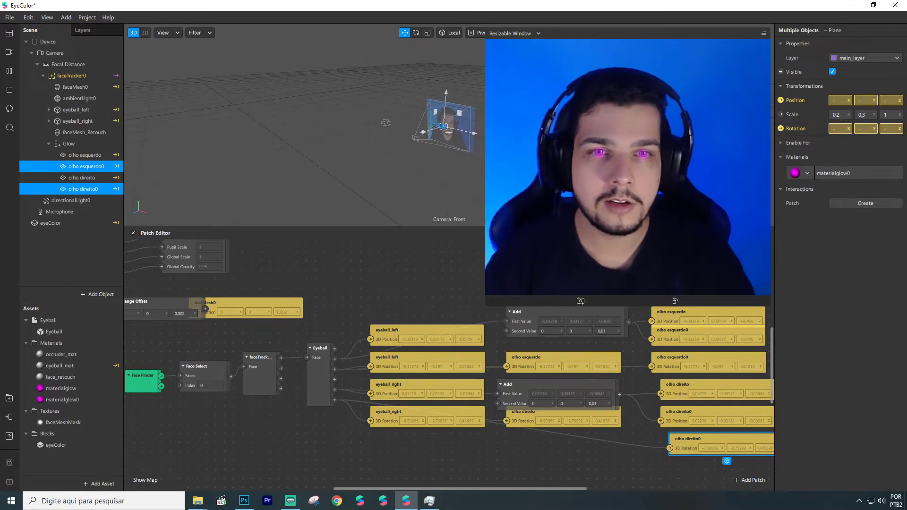
click(868, 115)
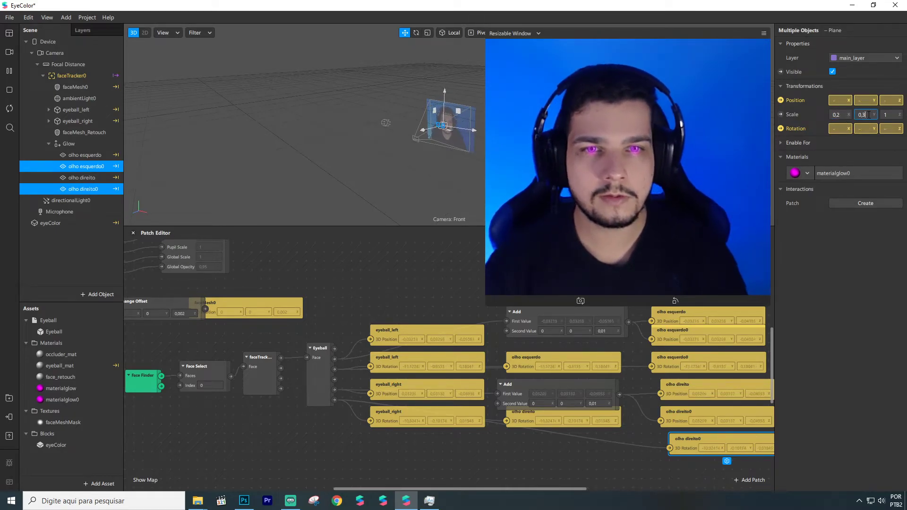
text(2)
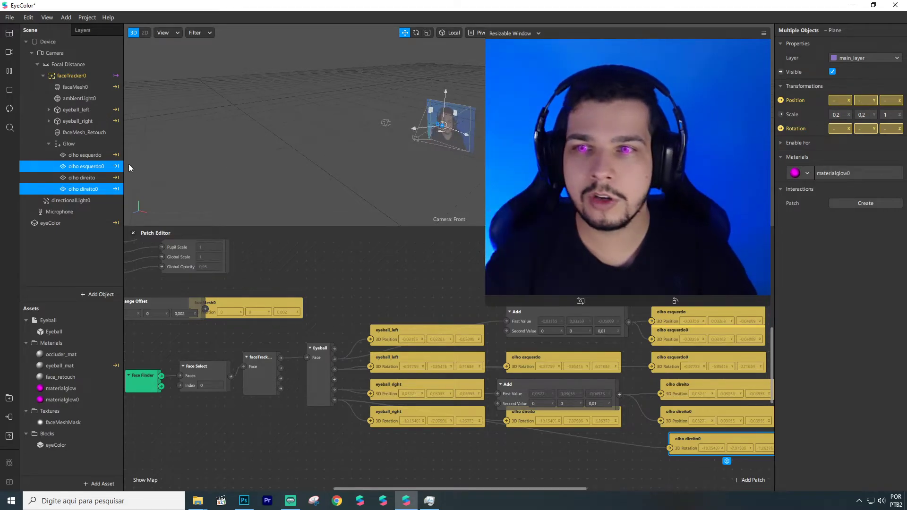
- Set the scale of the planes olho esquerdo and olho direito to 0,4 in X and 0,3 in Y
click(94, 156)
ctrl+click(90, 178)
ctrl+click(91, 178)
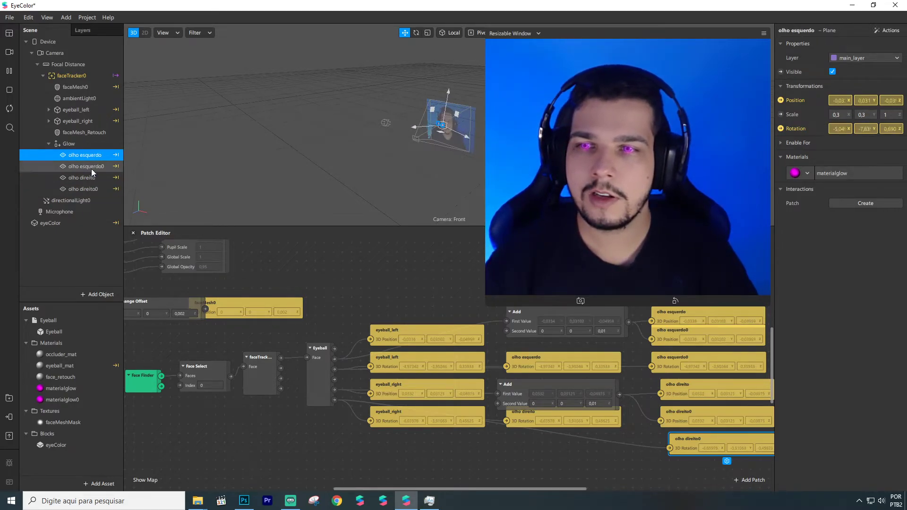
click(92, 178)
ctrl+click(92, 156)
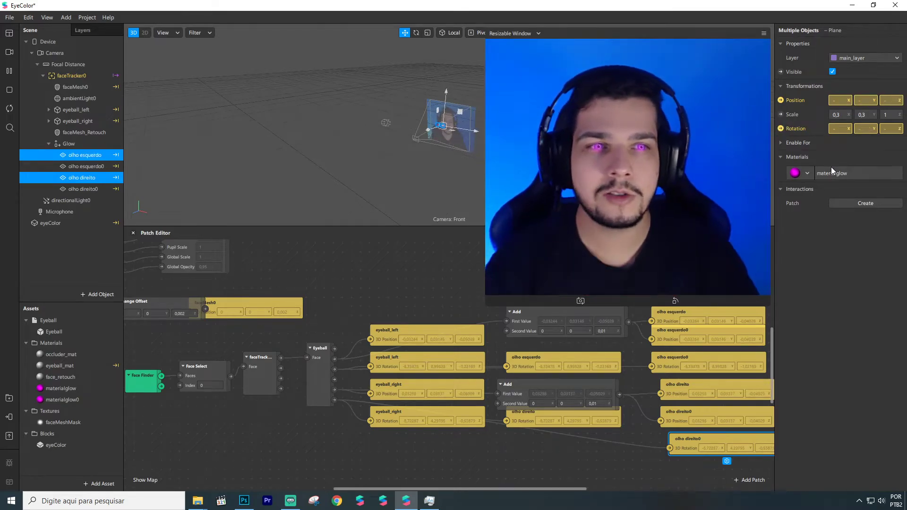
click(843, 115)
text(5)
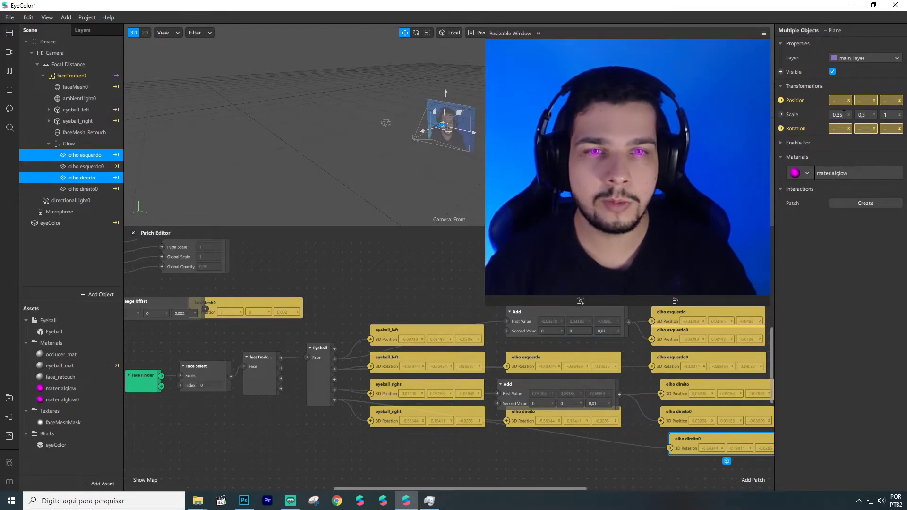
key(BackSpace)
text(4)
key(Return)
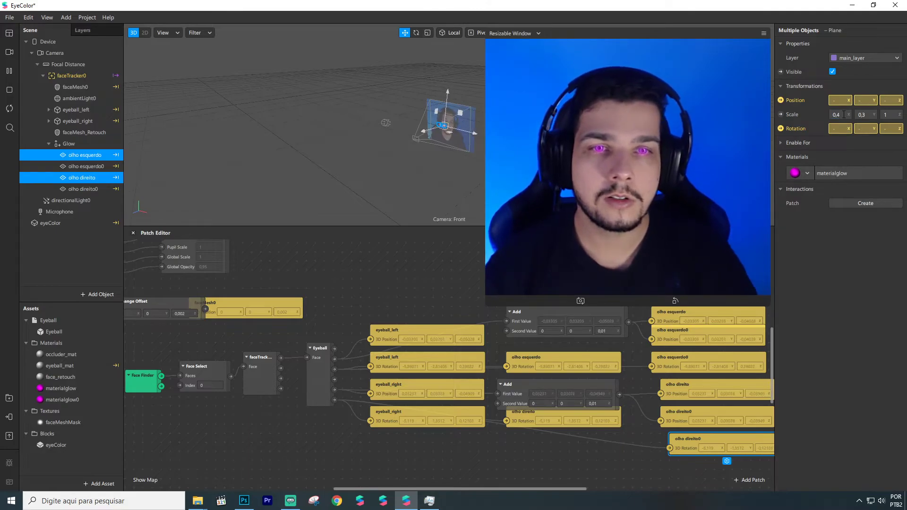
key(BackSpace)
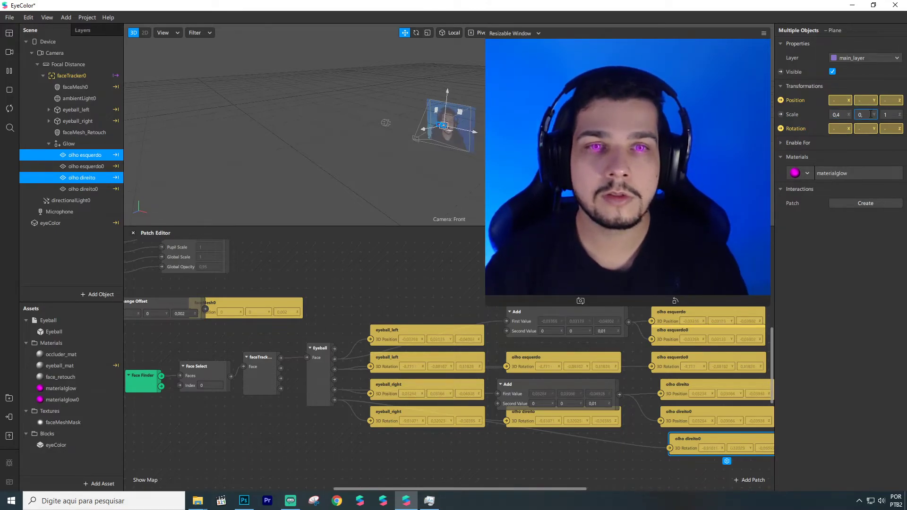
text(3)
key(Return)
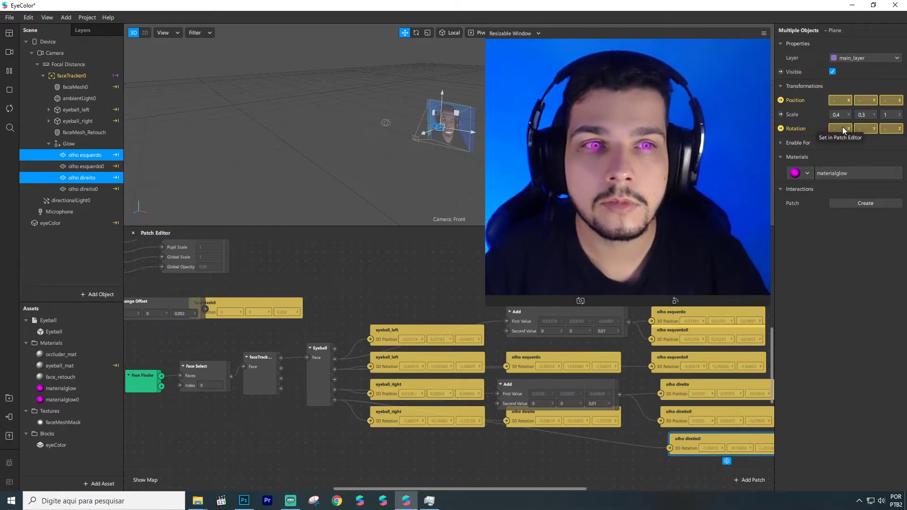
click(844, 173)
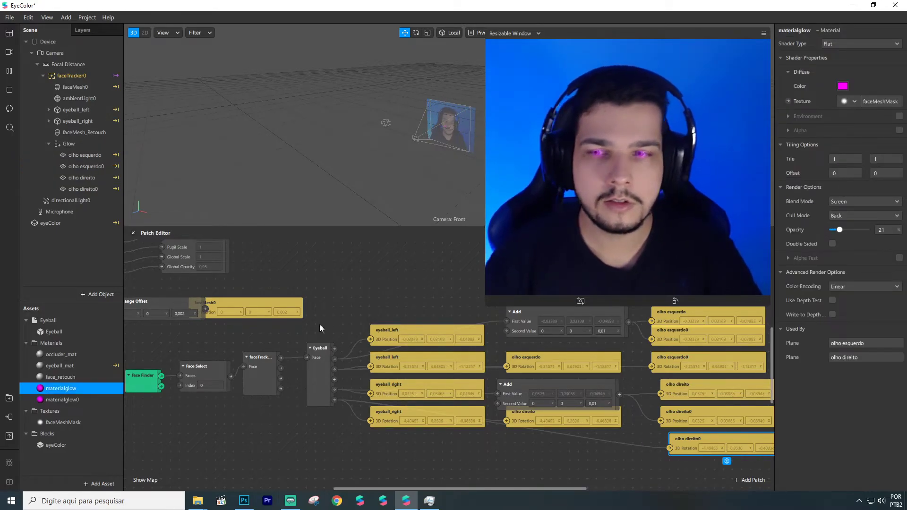
click(86, 399)
click(83, 391)
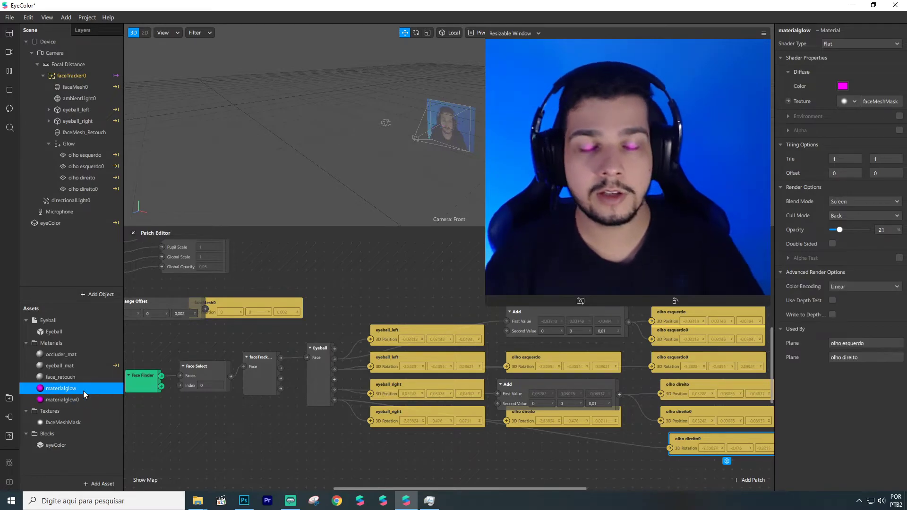
click(72, 400)
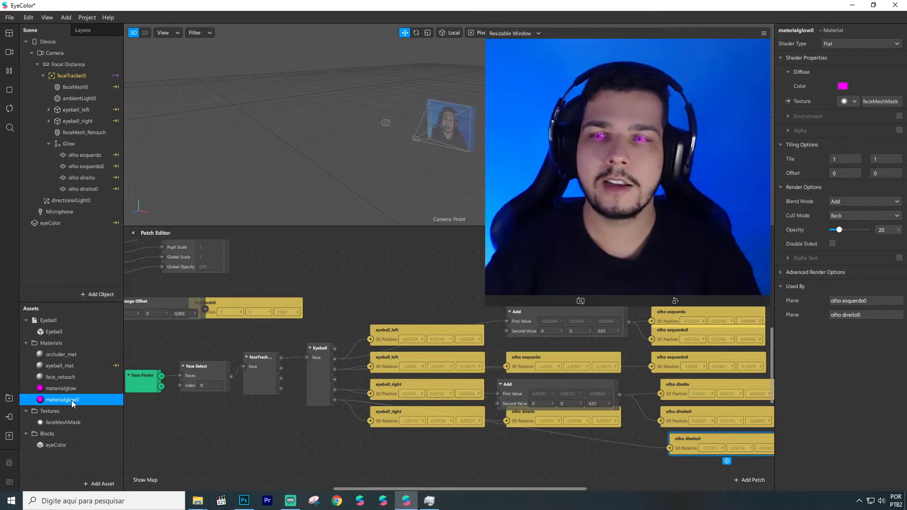
- Add a Left Eye Closed patch below the Eyeball patch, with its Face input fed by the face tracker patch
scroll(401, 286, up, 1)
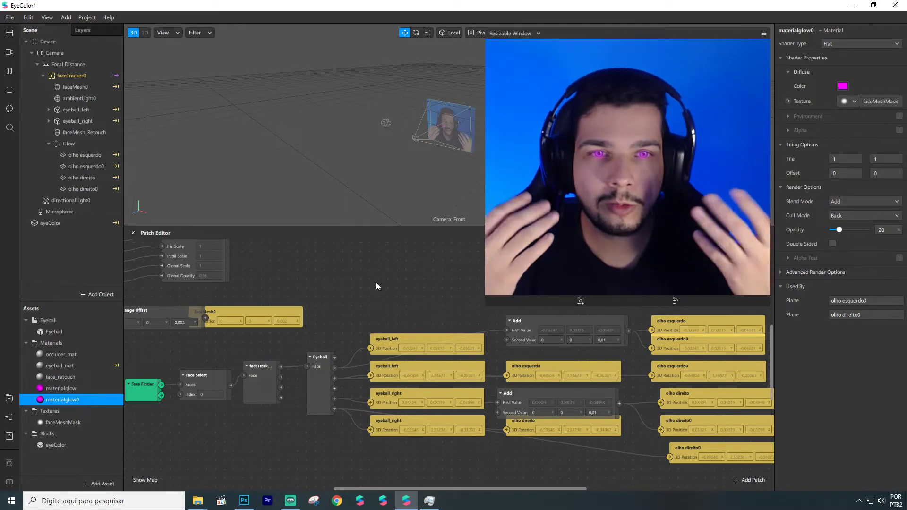
scroll(356, 299, down, 5)
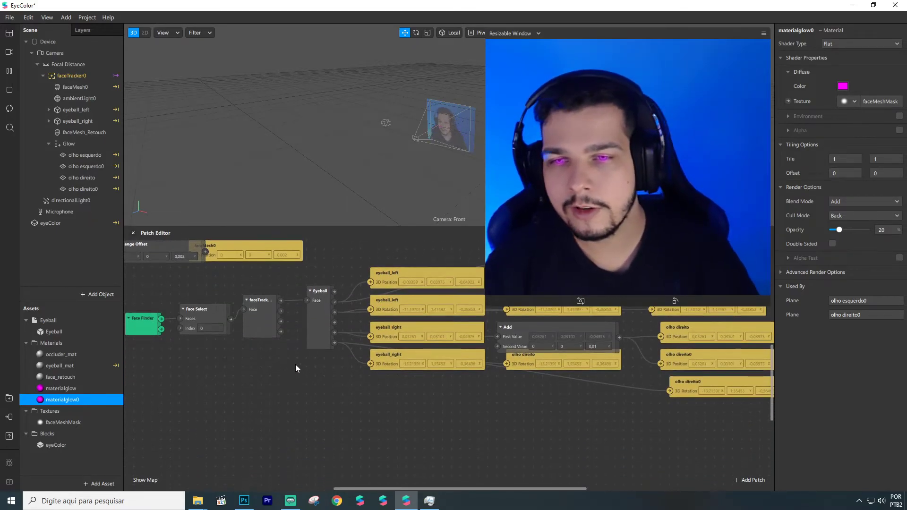
scroll(299, 374, down, 2)
right_click(254, 368)
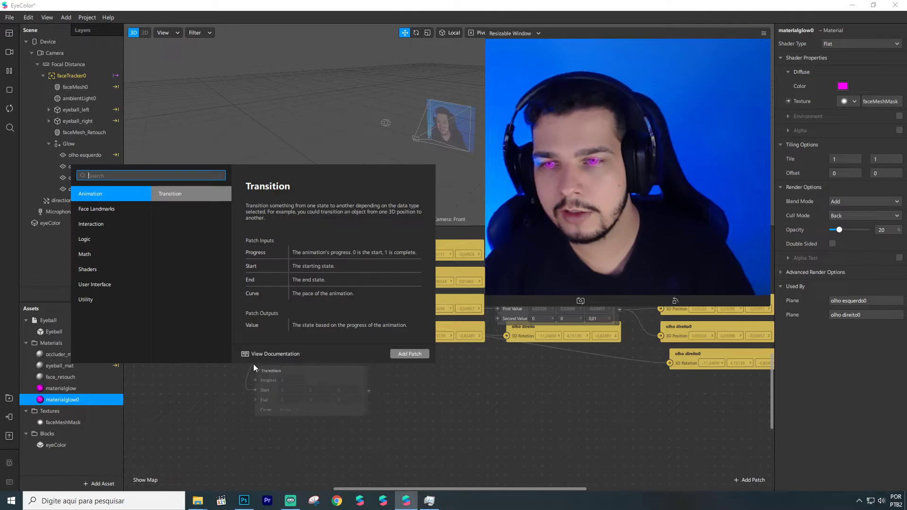
text(eye)
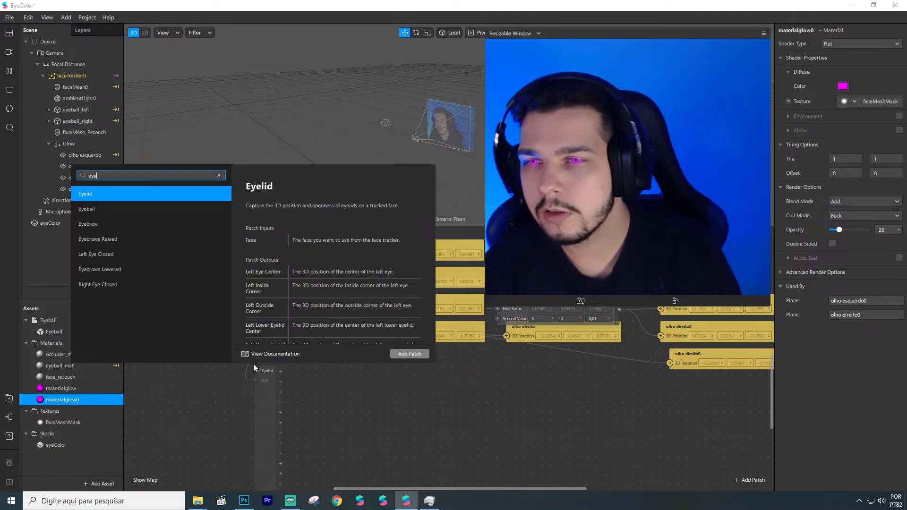
key(Down)
key(Down)
key(Down)
key(Down)
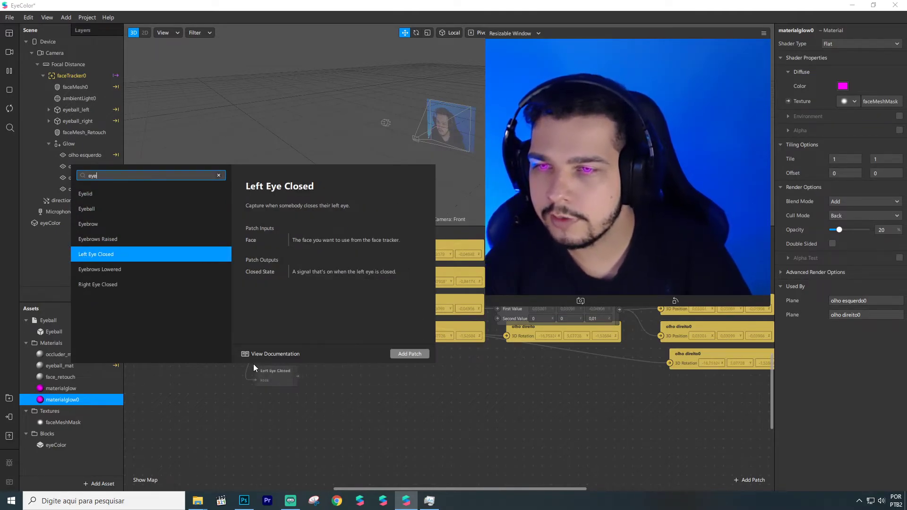
key(Return)
- Add a Right Eye Closed patch fed by the face tracker patch and line it up below Left Eye Closed
right_click(260, 407)
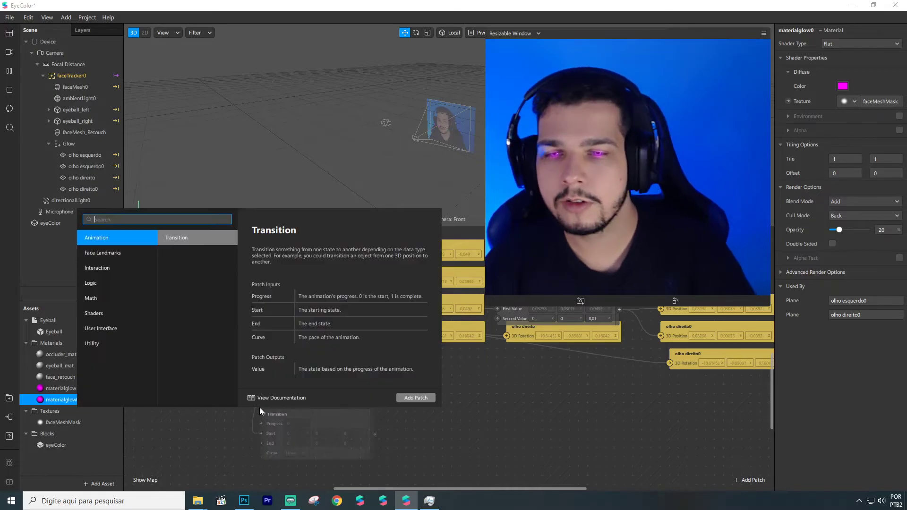
text(ri)
key(Down)
key(Down)
key(Down)
key(Up)
text(g)
key(Return)
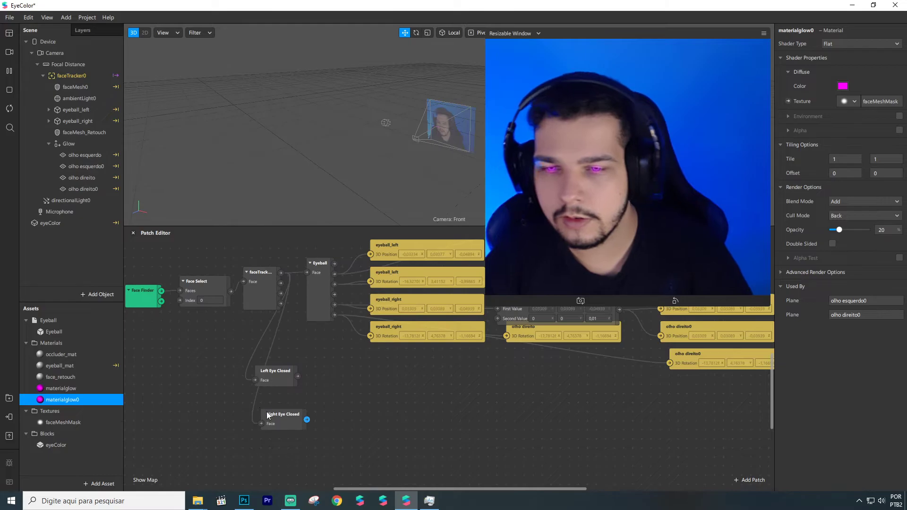
drag(275, 394, 279, 405)
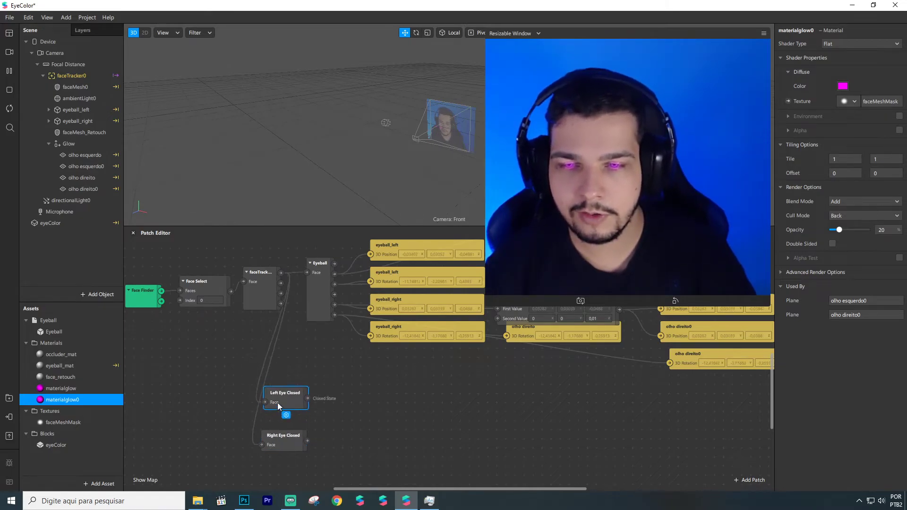
click(345, 410)
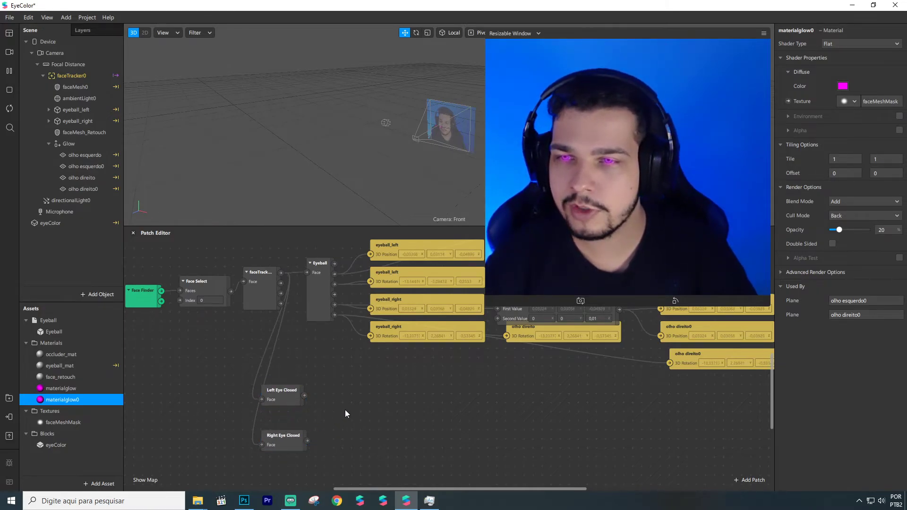
- Create Visible patches for all four olho planes and arrange them into a left-eye pair and a right-eye pair
drag(75, 156, 76, 190)
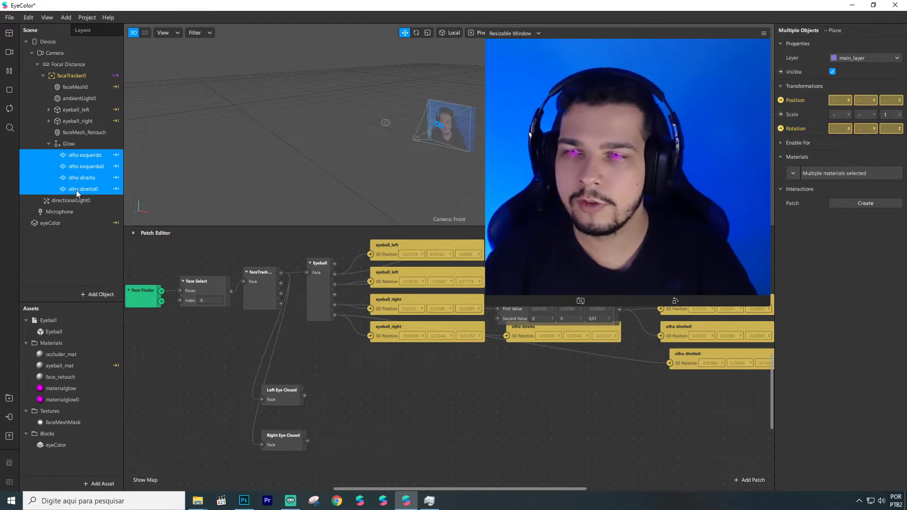
click(781, 71)
drag(458, 389, 464, 471)
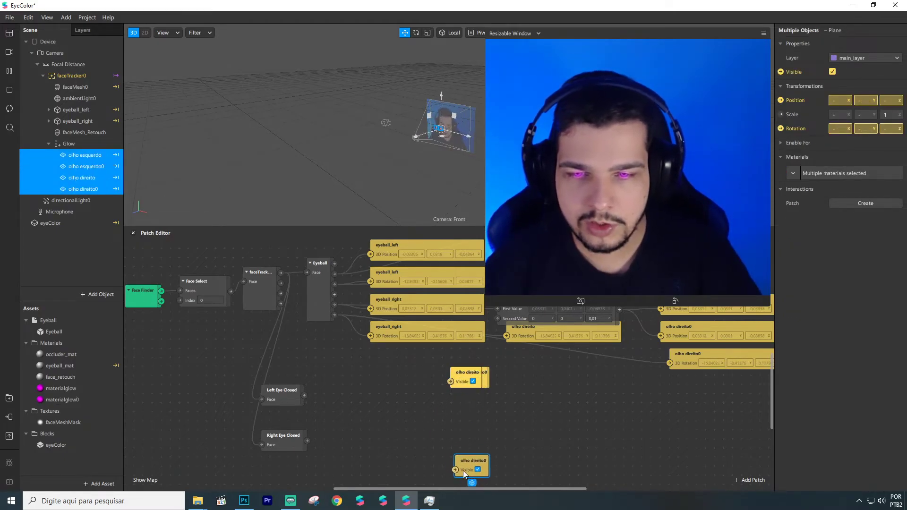
drag(463, 391, 463, 448)
drag(460, 373, 434, 381)
- Connect Left Eye Closed through a Not patch to the Visible inputs of olho esquerdo and olho esquerdo0
click(290, 391)
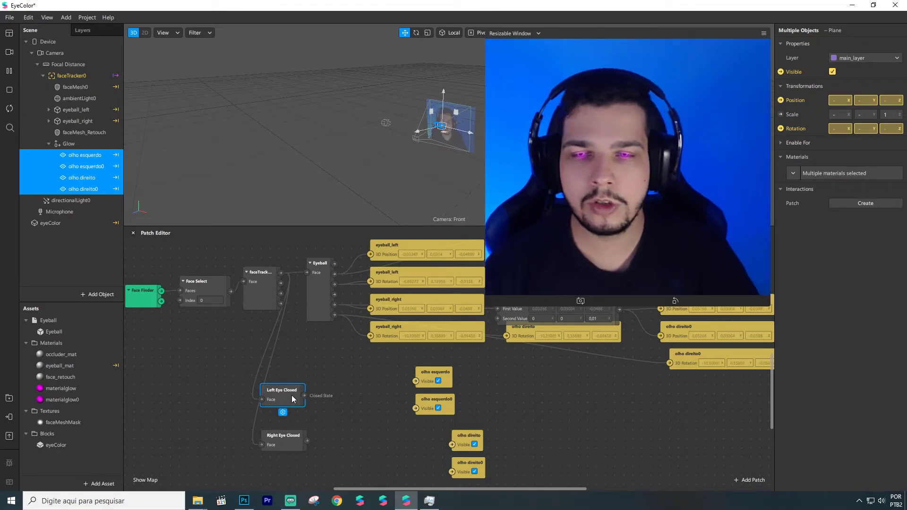
drag(304, 396, 415, 381)
click(361, 383)
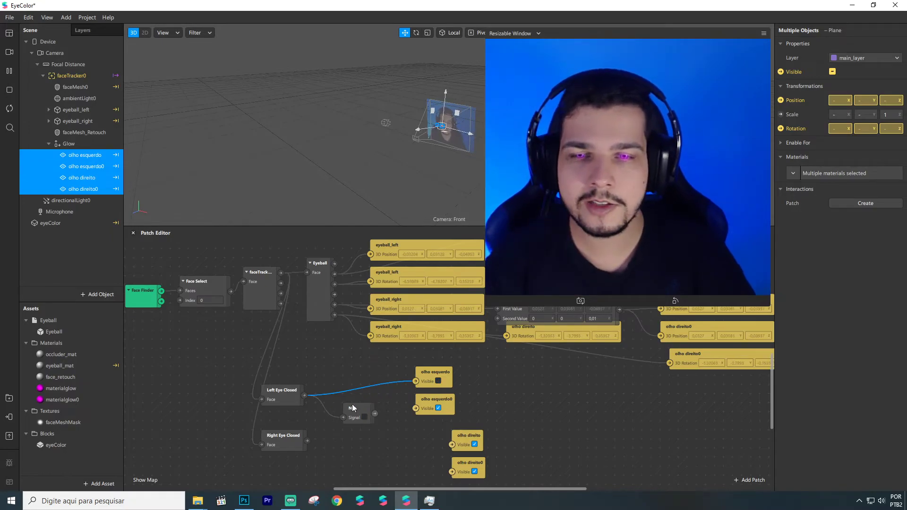
drag(361, 390, 364, 392)
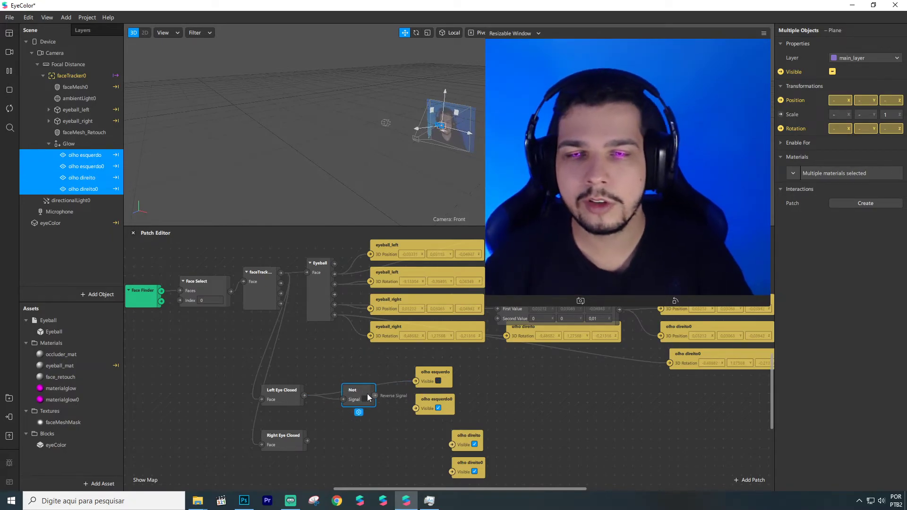
drag(412, 410, 415, 409)
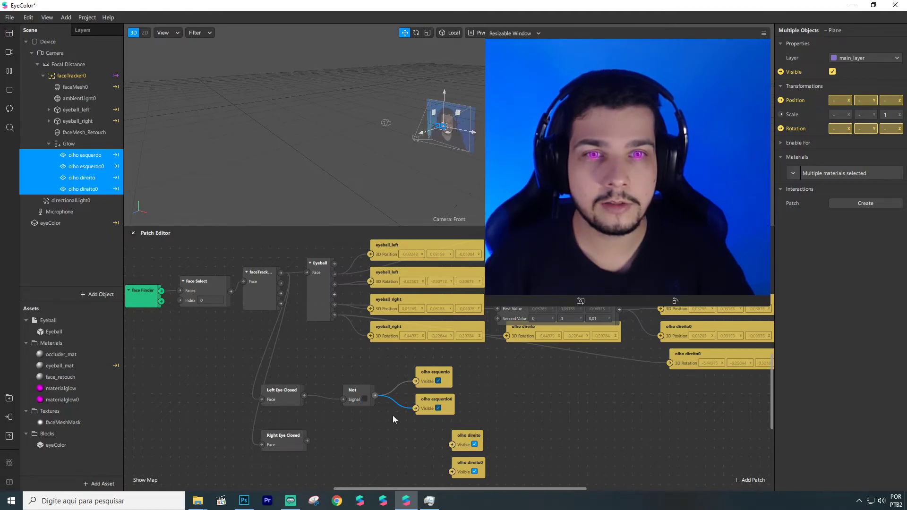
- Connect Right Eye Closed through a new Not patch to the Visible inputs of olho direito and olho direito0
scroll(314, 432, down, 1)
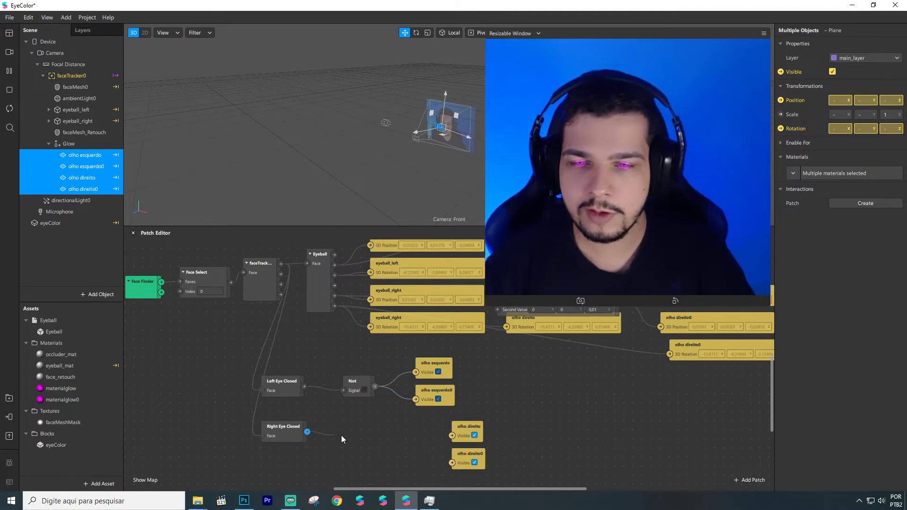
drag(342, 435, 342, 435)
text(not)
key(Return)
drag(453, 431, 416, 463)
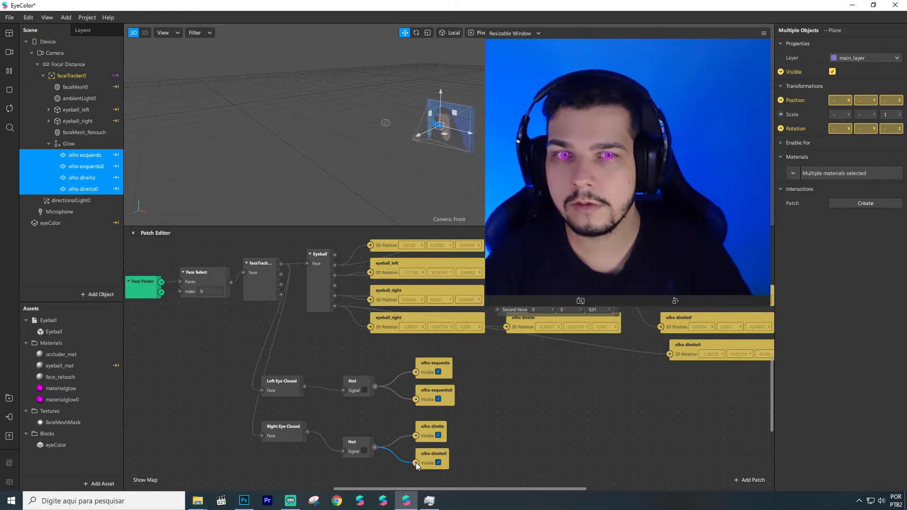
scroll(473, 429, up, 1)
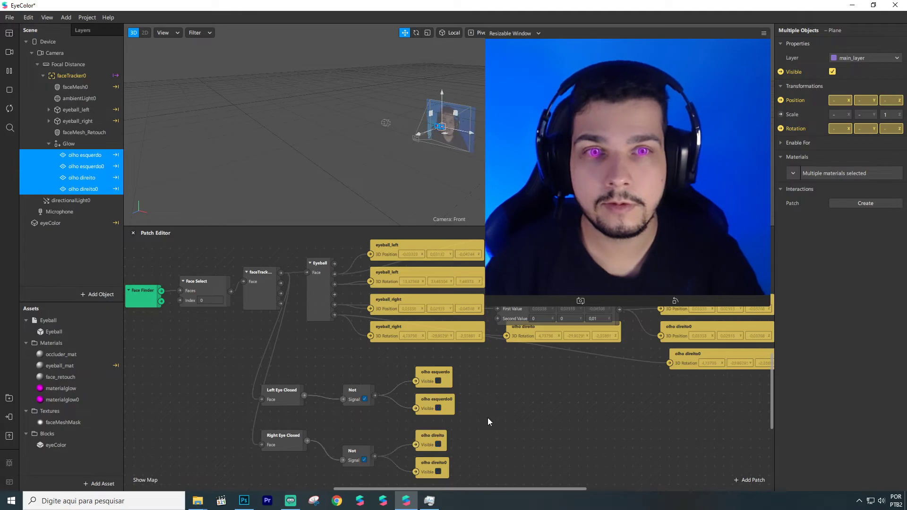
- Add a rectangle on a canvas to the scene and size it to 100% relative width and height
right_click(87, 240)
mouse_move(142, 256)
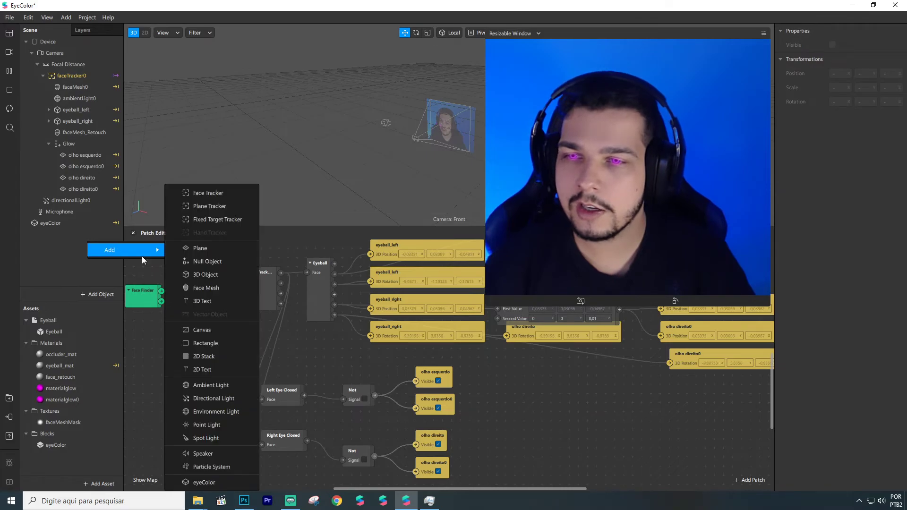
click(217, 344)
click(841, 99)
click(840, 116)
click(837, 115)
click(840, 131)
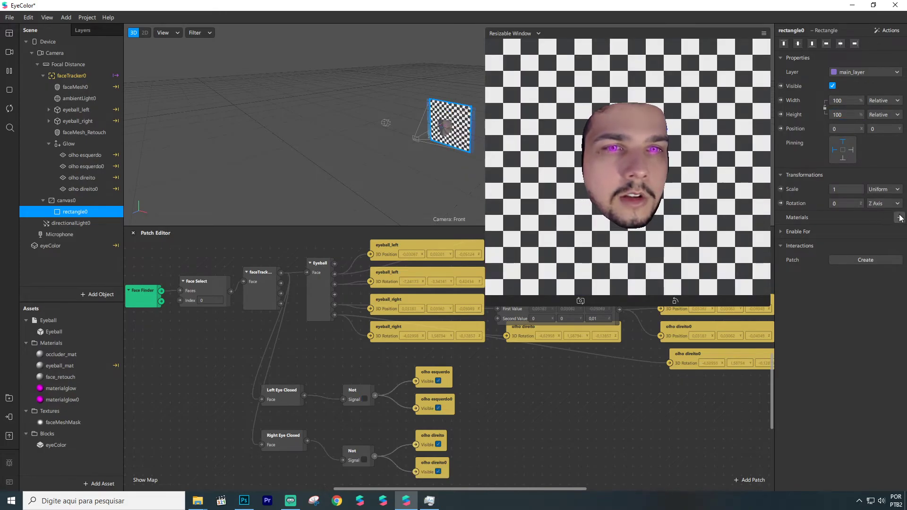
- Create a new material for the rectangle and rename it materialvignette
click(900, 217)
click(855, 290)
click(838, 235)
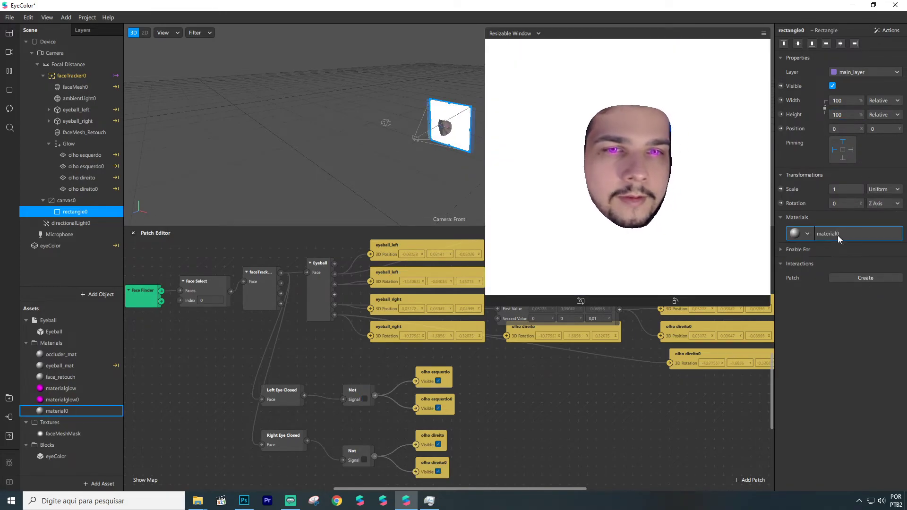
double_click(88, 411)
text(vignette)
key(Return)
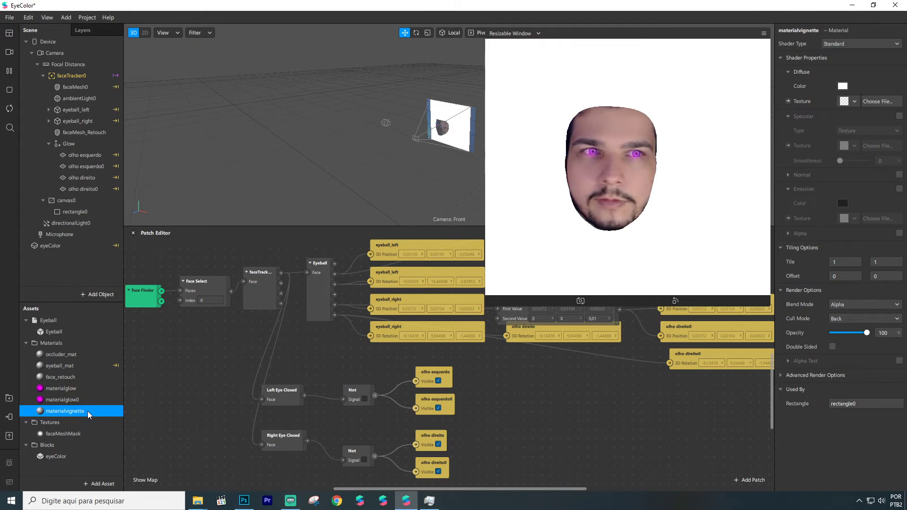
- Set the shader type of materialvignette to Flat and its diffuse color to black (#000000)
click(850, 45)
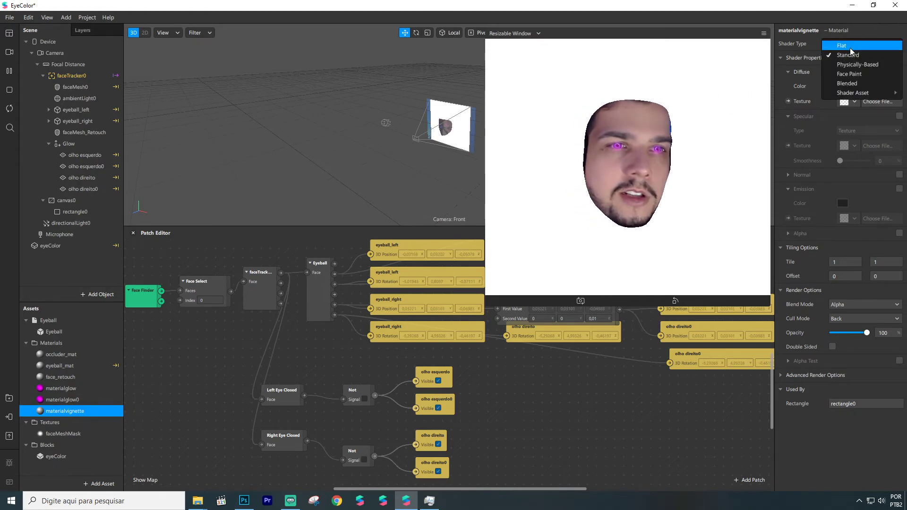
click(848, 47)
click(854, 101)
click(887, 92)
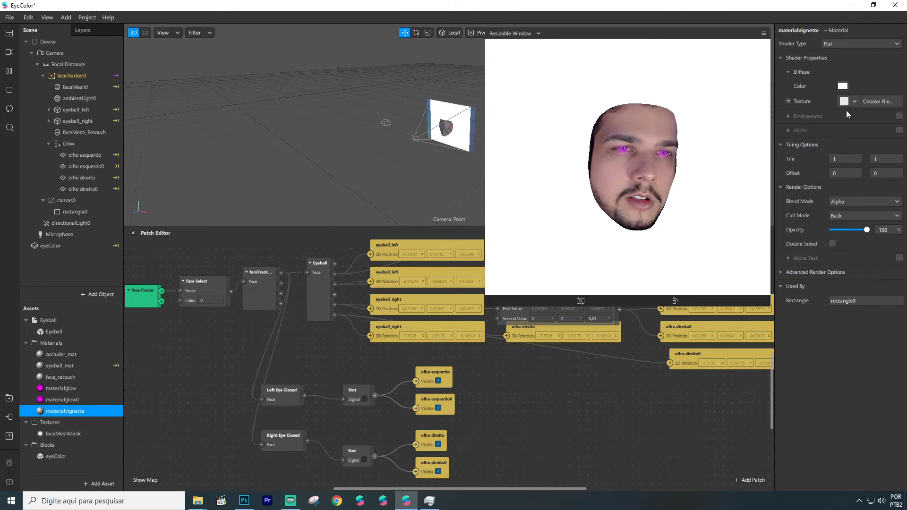
click(843, 86)
click(342, 175)
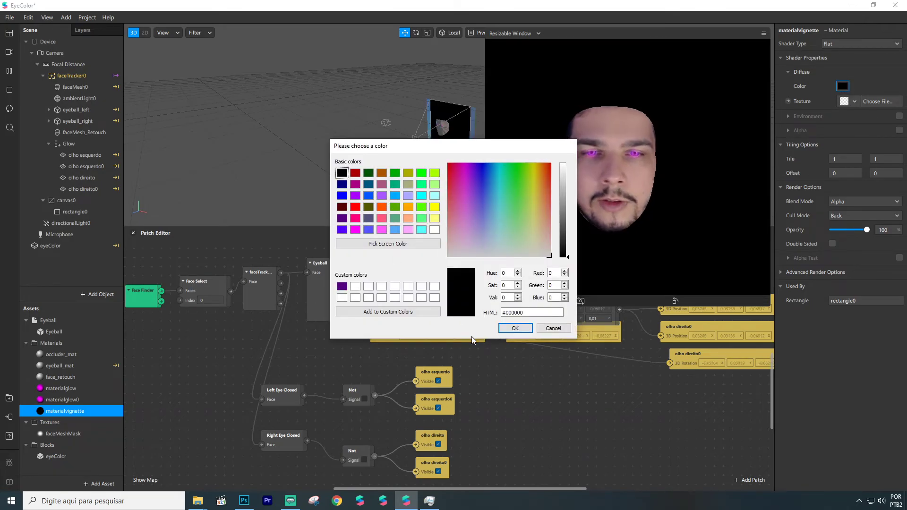
click(515, 328)
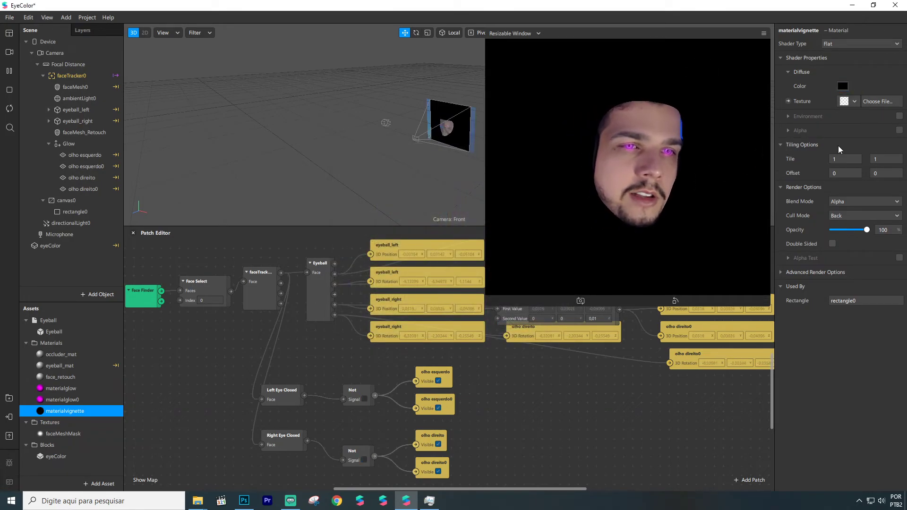
- Enable Alpha on materialvignette and use faceMeshMask as its alpha texture
click(899, 130)
click(842, 159)
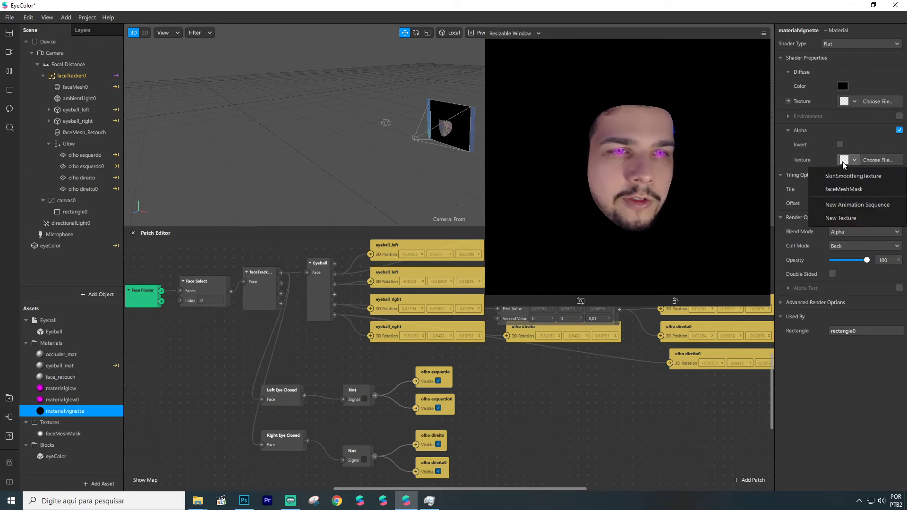
click(853, 190)
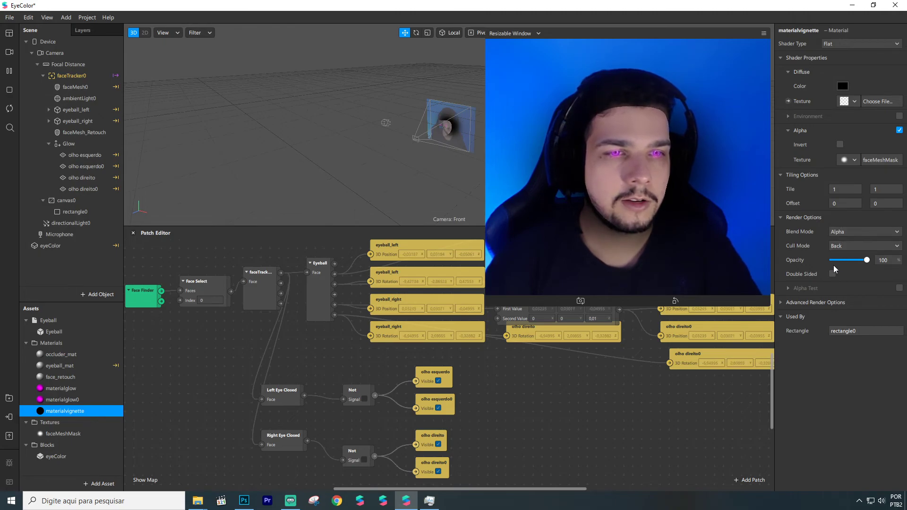
- Expand the advanced render options of materialvignette and set its blend mode to Multiply
click(786, 303)
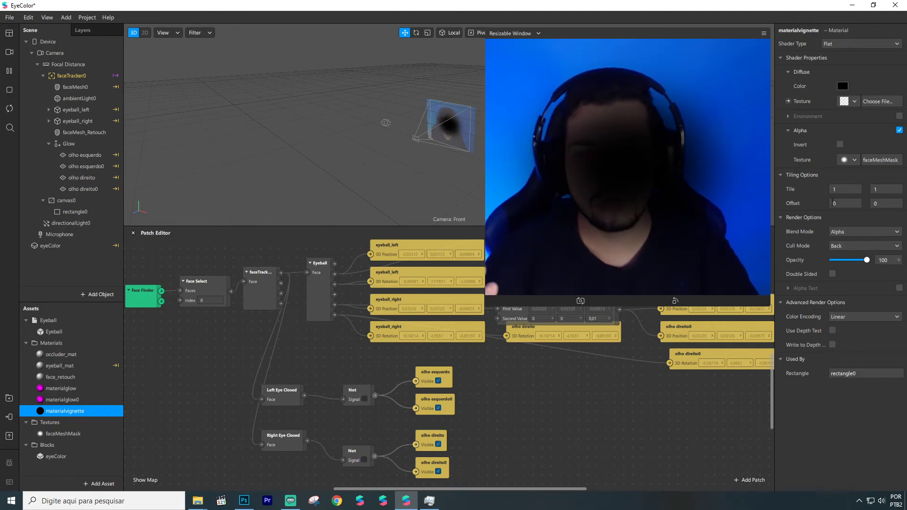
click(845, 232)
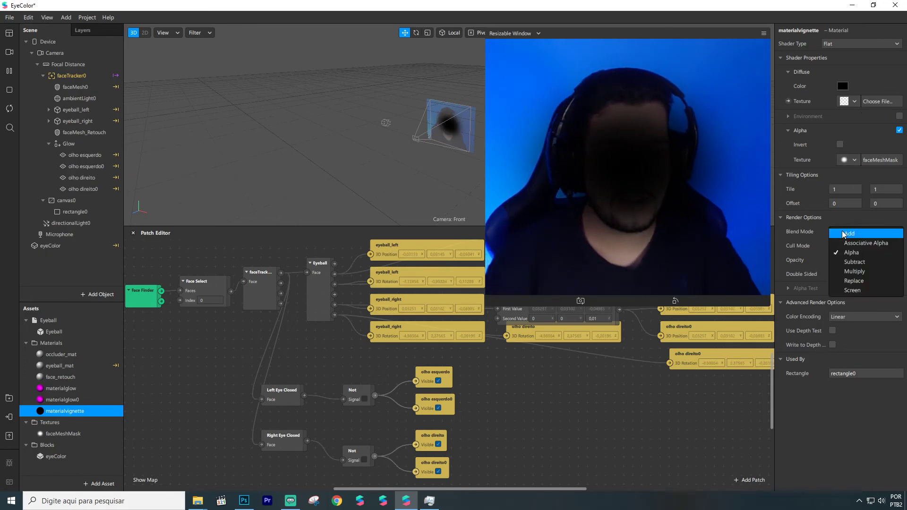
click(850, 271)
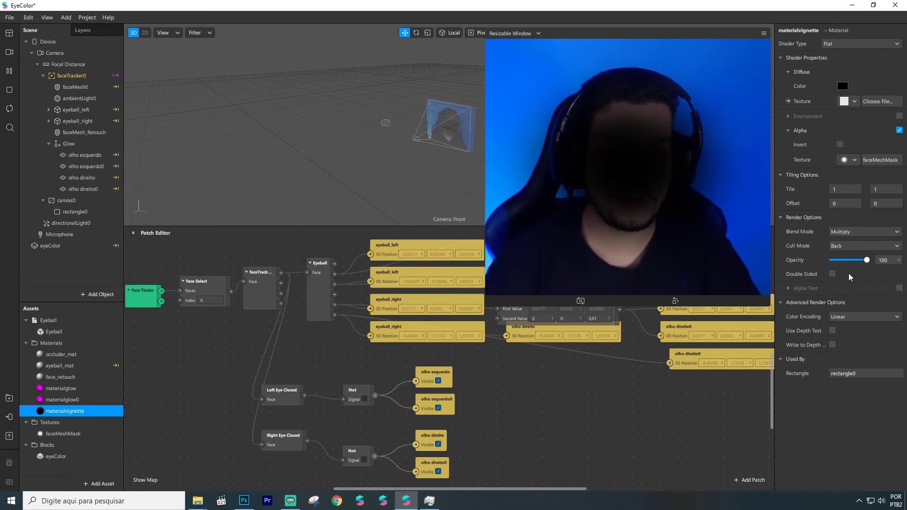
- Invert the alpha of materialvignette and lower its opacity to 60%
click(840, 145)
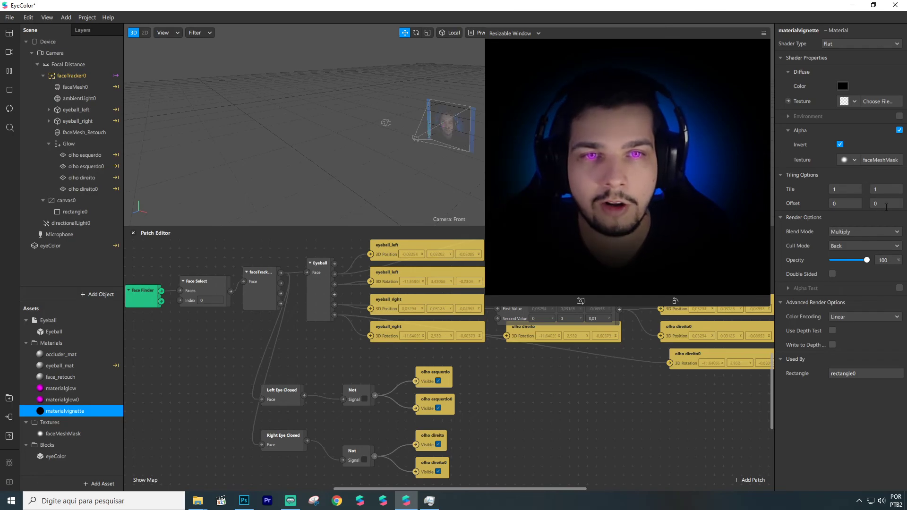
drag(866, 261, 858, 260)
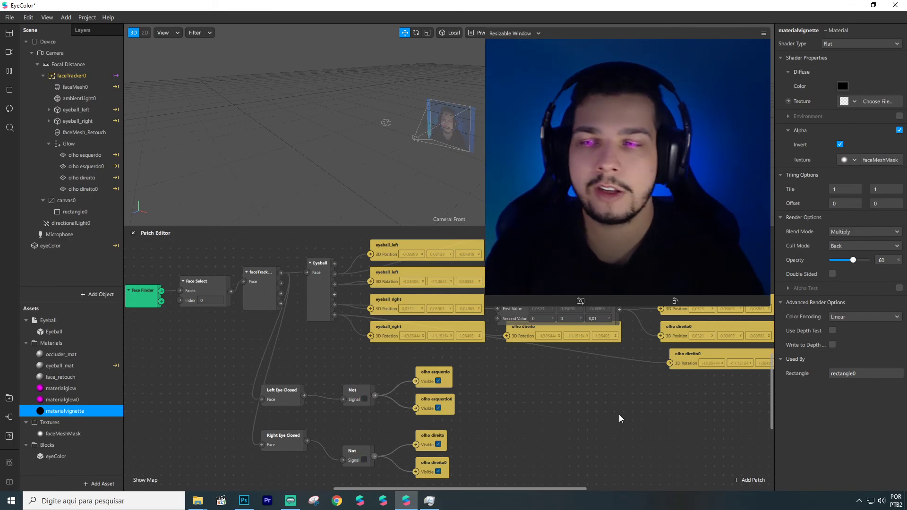
- Inspect the faceMeshMask texture's preview and properties, and look over the eye patches in the graph
click(64, 432)
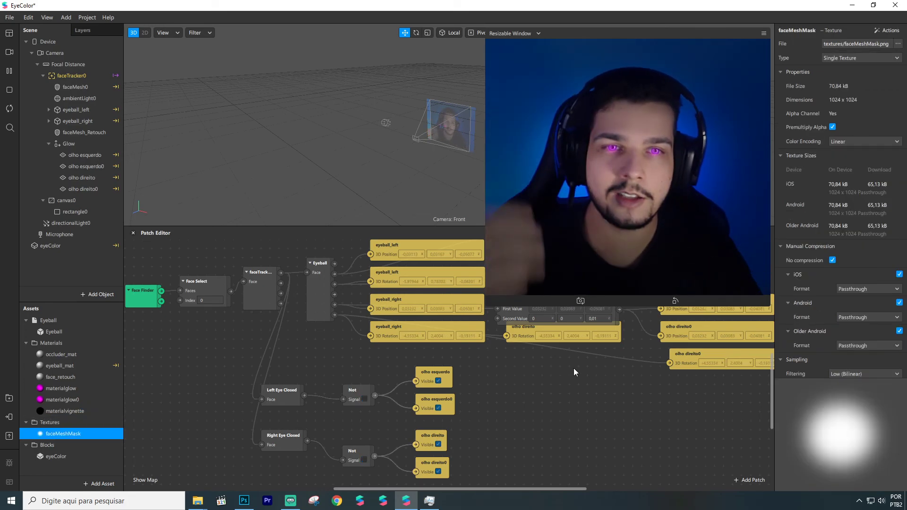
scroll(280, 353, up, 3)
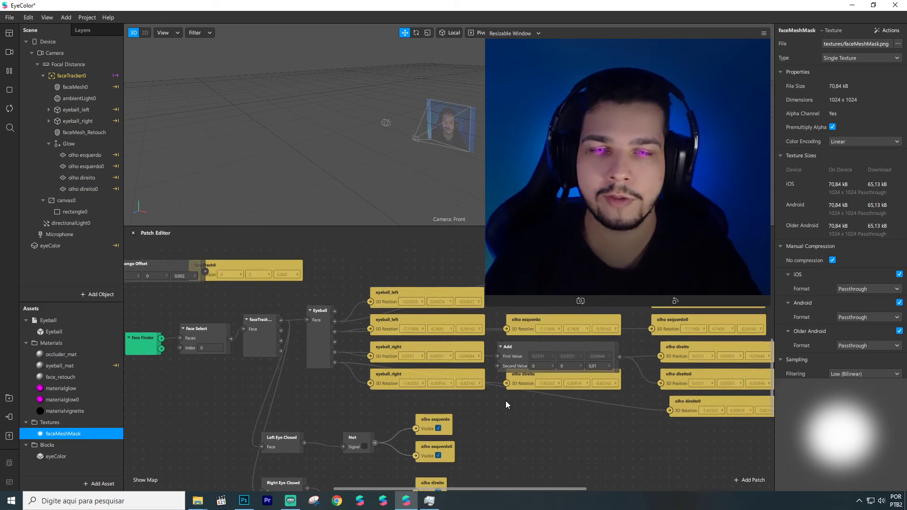
scroll(492, 375, down, 1)
scroll(431, 306, down, 2)
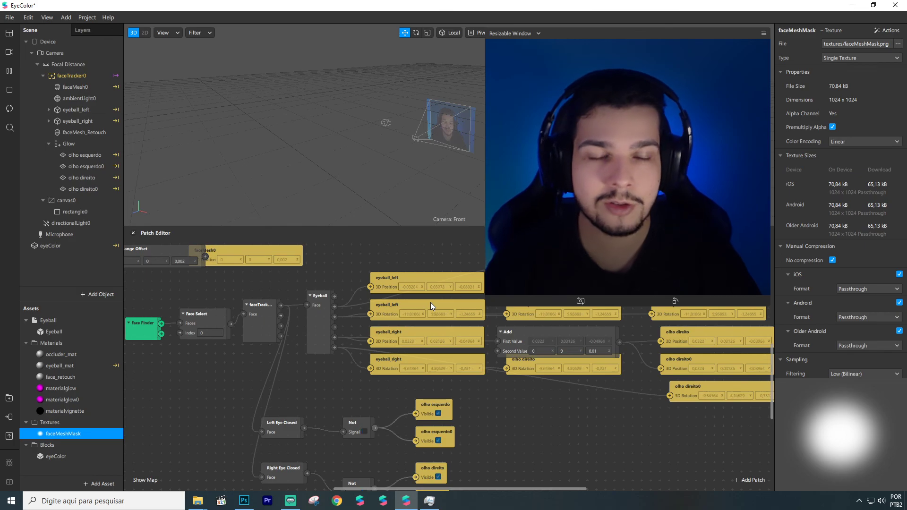
scroll(450, 350, down, 1)
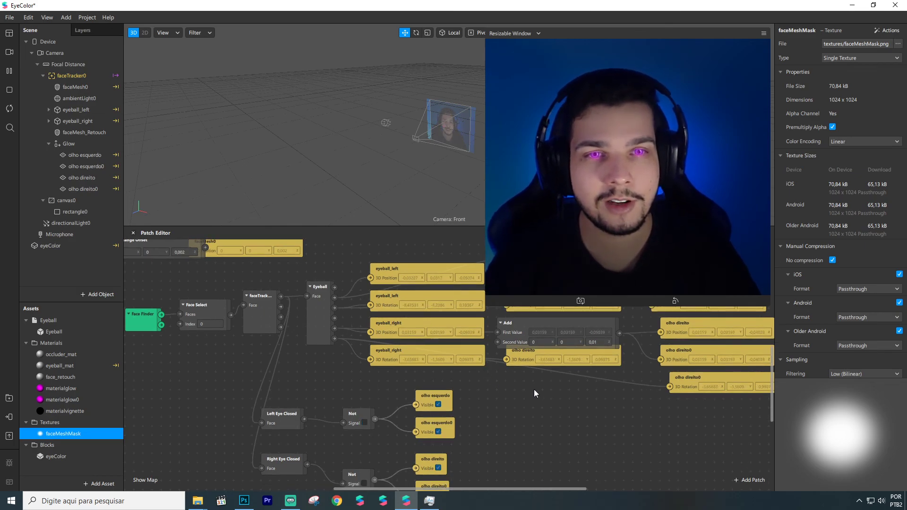